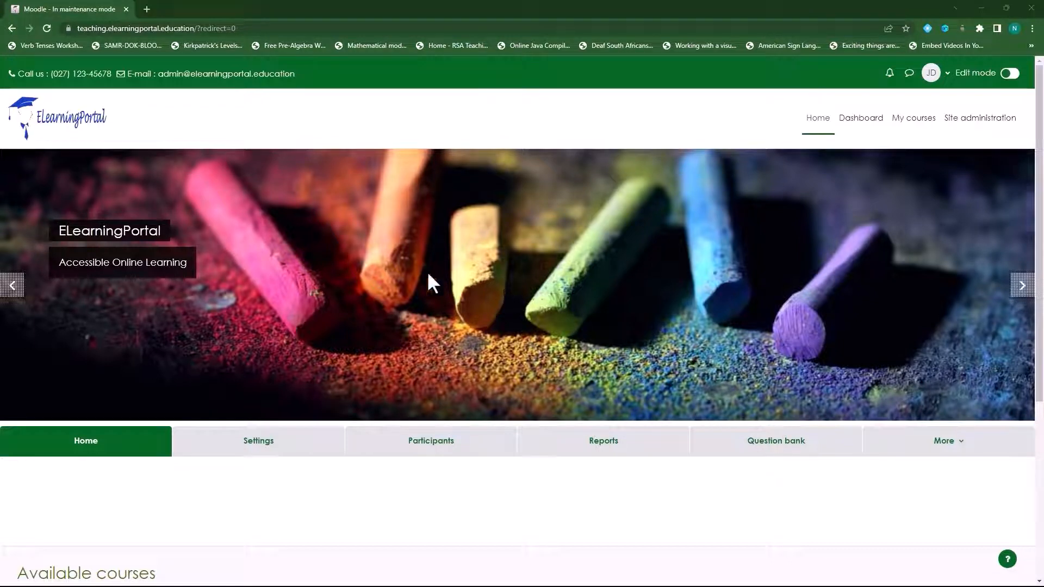
# Open the moodle.org site in a new browser tab and go to its plugins directory
pyautogui.click(146, 9)
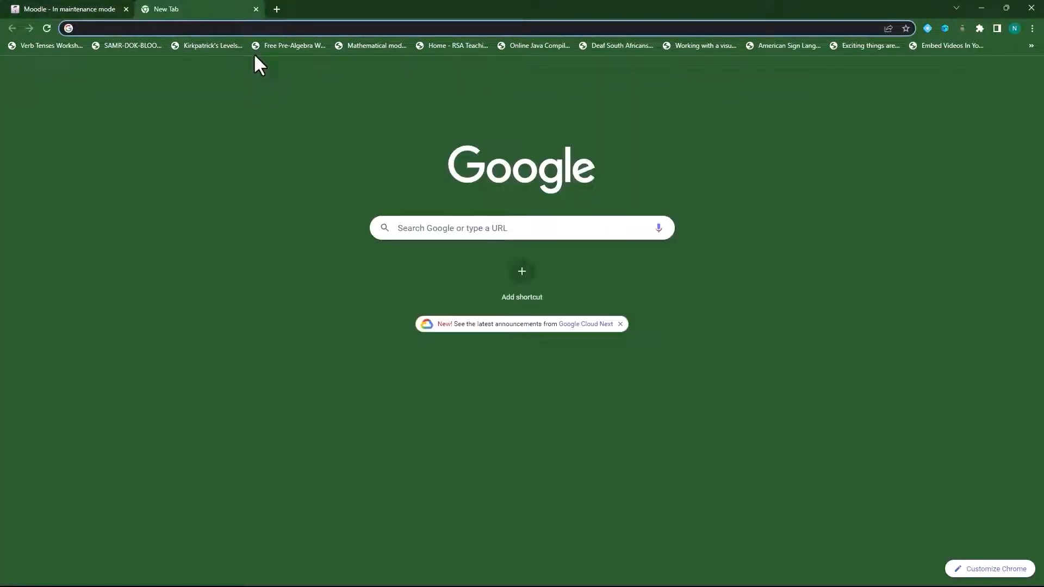
pyautogui.write('moodle')
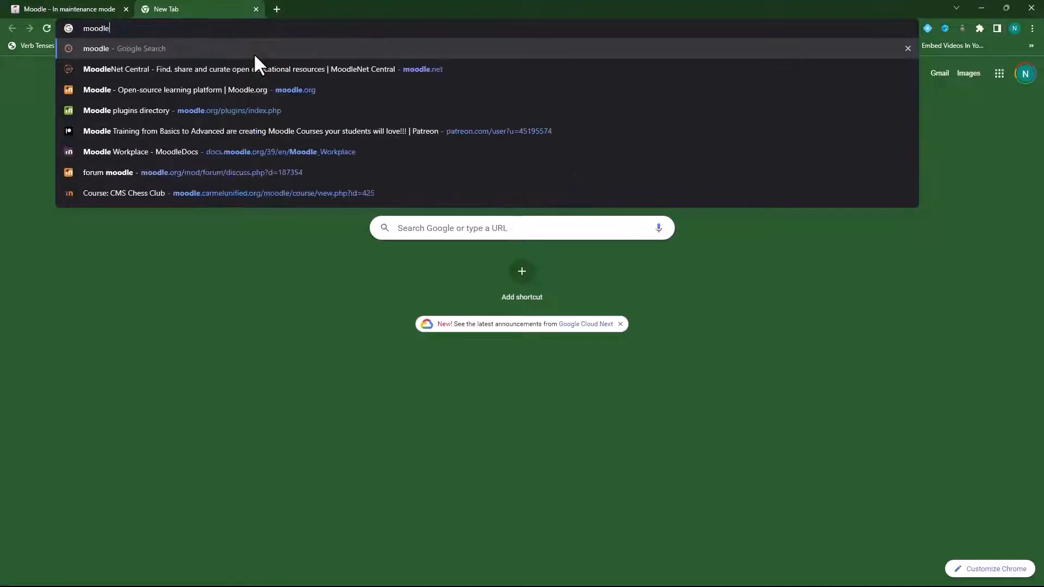
pyautogui.press('Return')
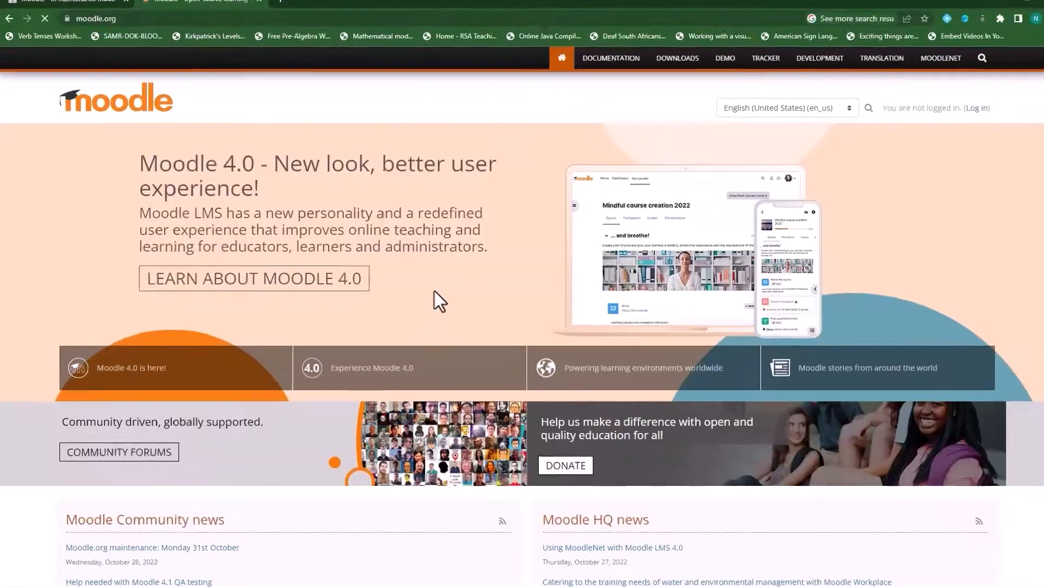
pyautogui.scroll(-15, 435, 291)
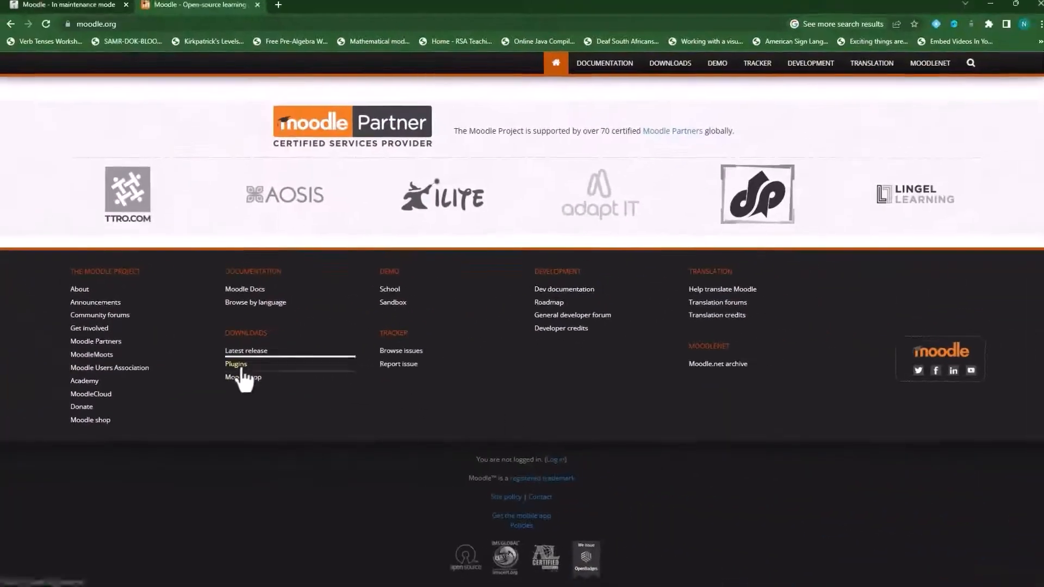
pyautogui.click(375, 279)
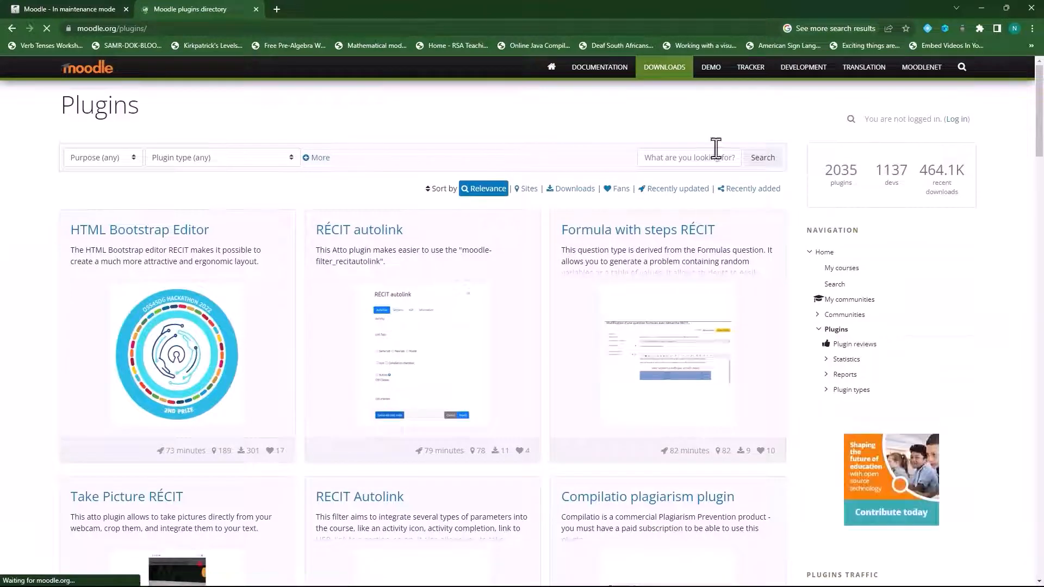
# Search the plugins directory for "template"
pyautogui.click(693, 158)
pyautogui.write('template')
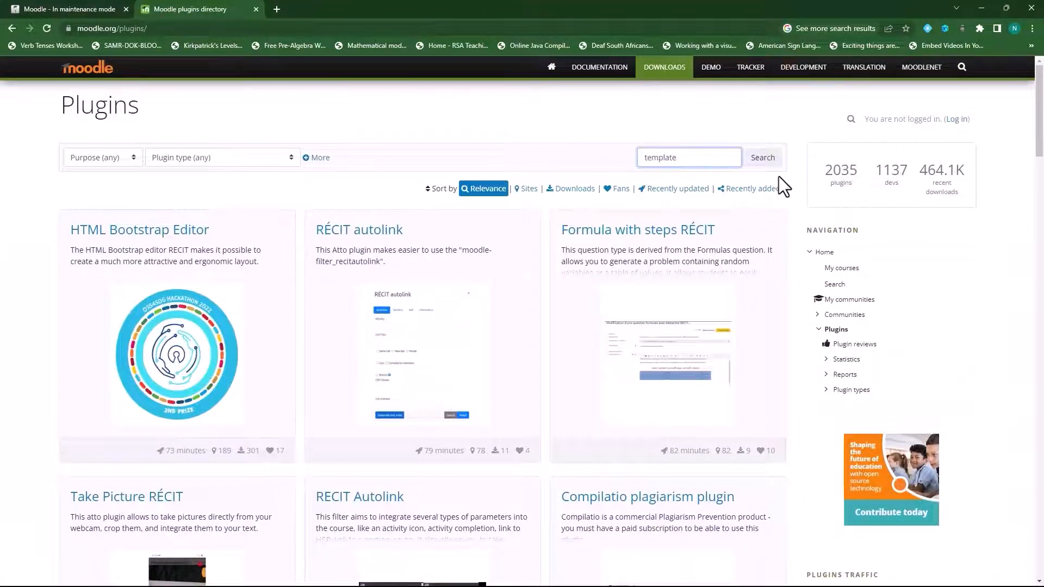
pyautogui.click(765, 159)
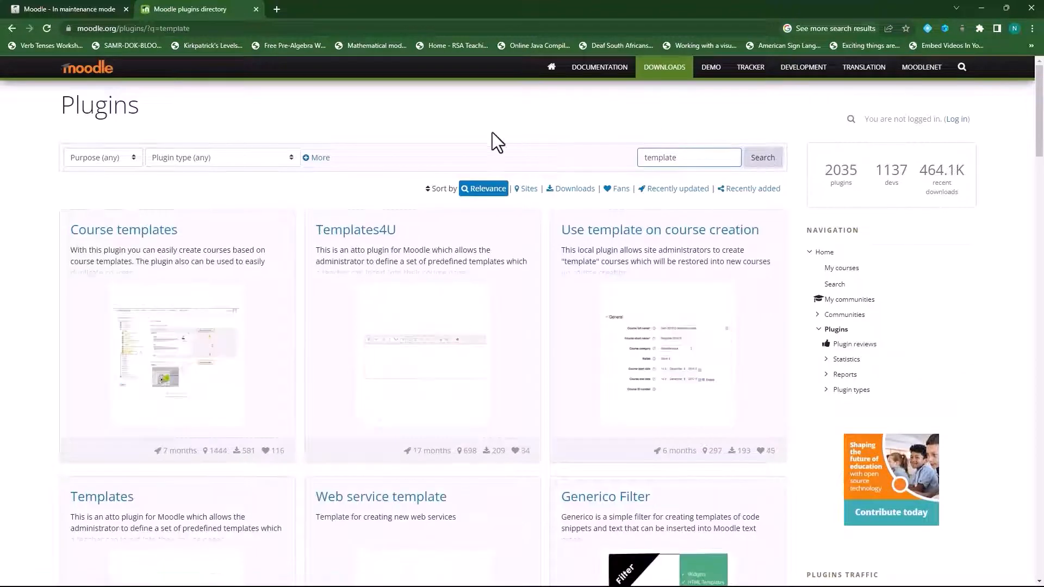
pyautogui.rightClick(112, 237)
pyautogui.click(165, 243)
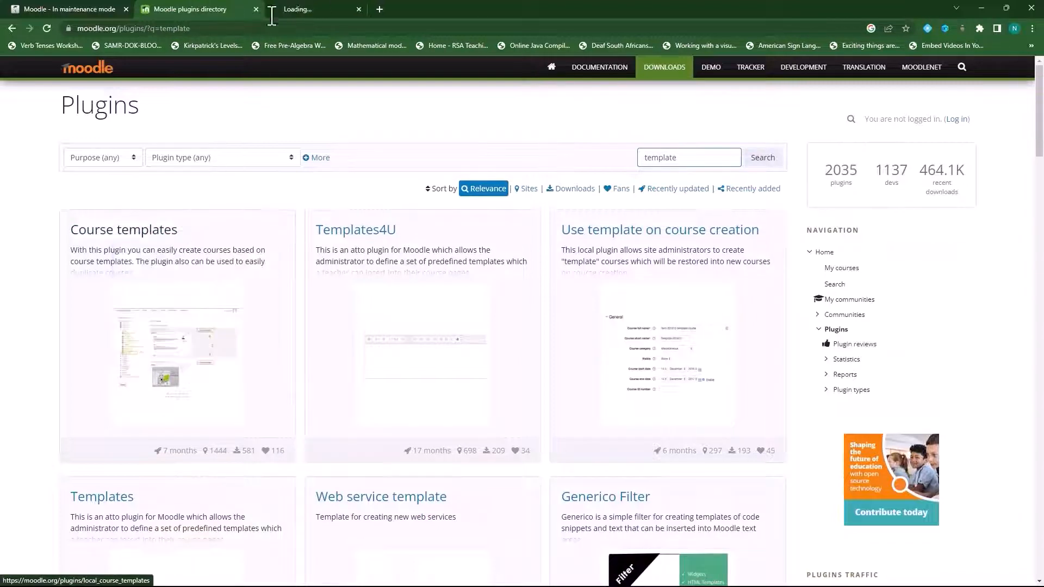
pyautogui.click(302, 9)
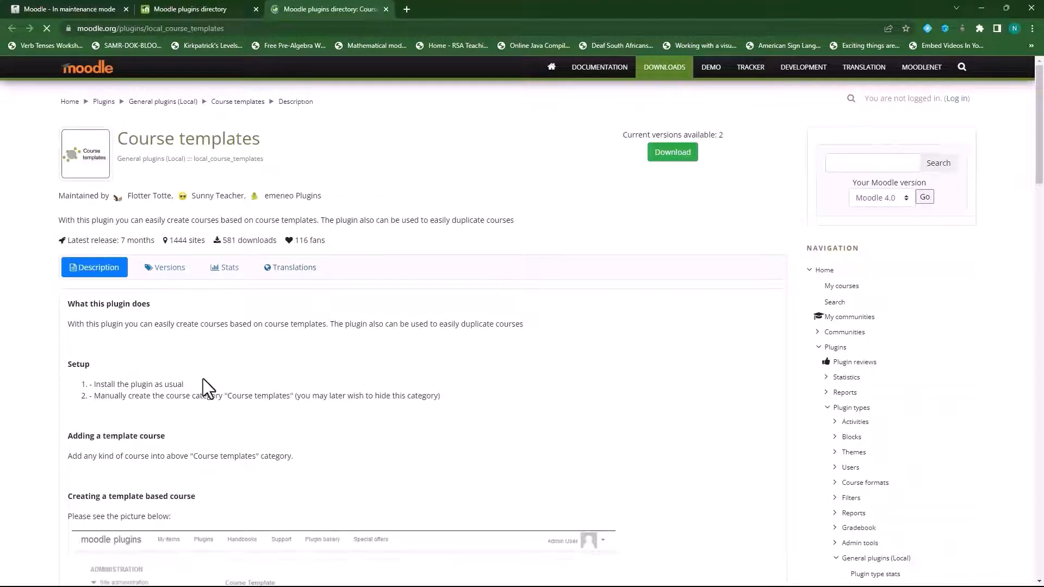
pyautogui.click(673, 152)
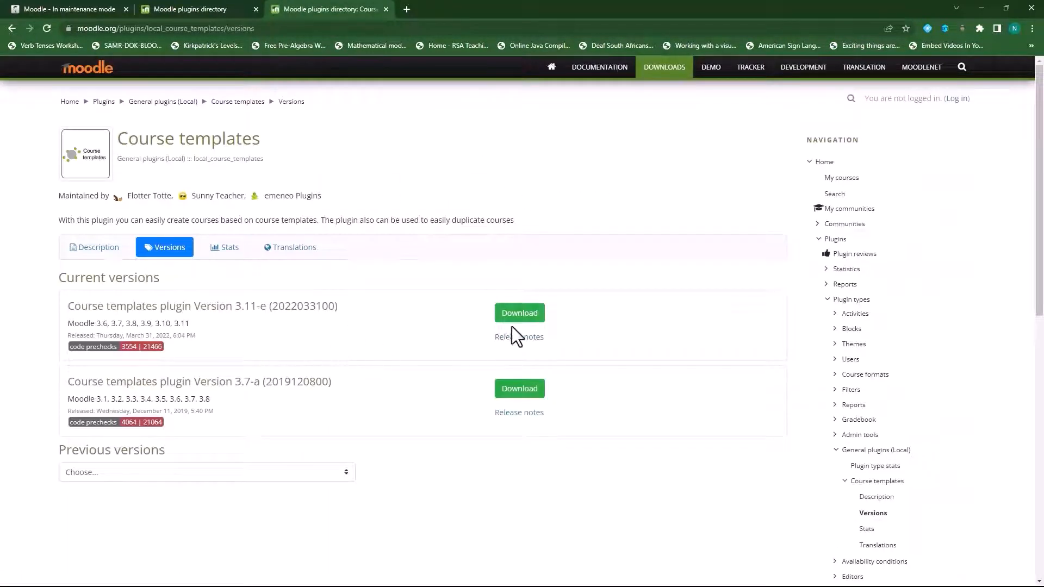
pyautogui.click(514, 318)
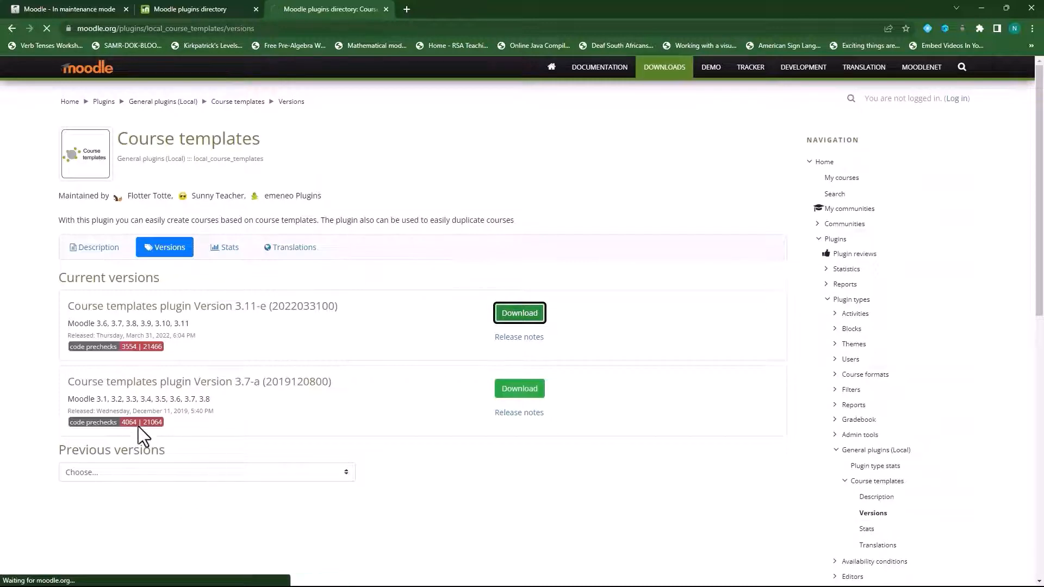
# Return to the ELearningPortal site, open its plugin installer and add the downloaded local_course_templates ZIP file as the package
pyautogui.click(54, 7)
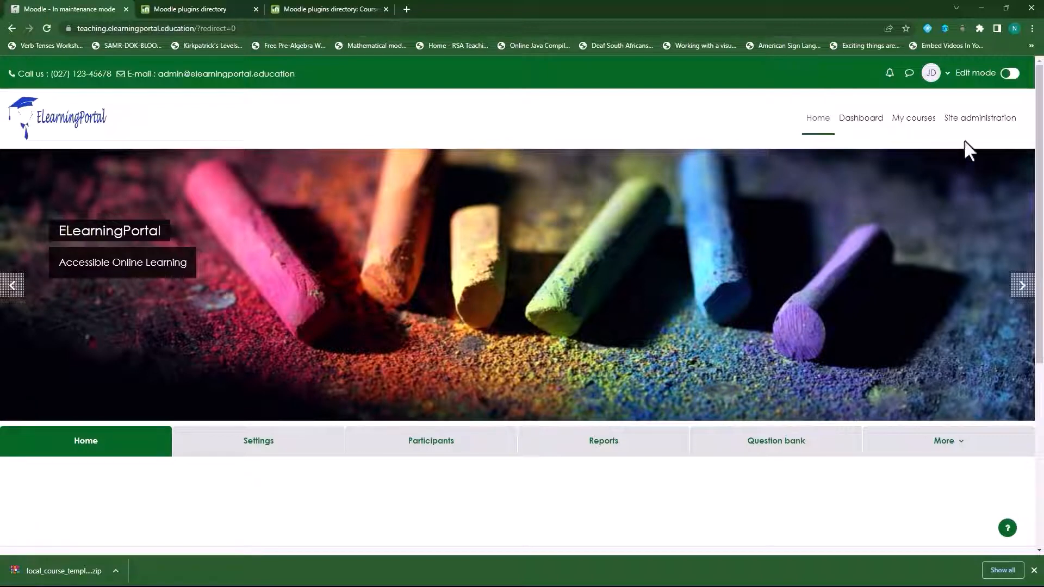
pyautogui.click(973, 126)
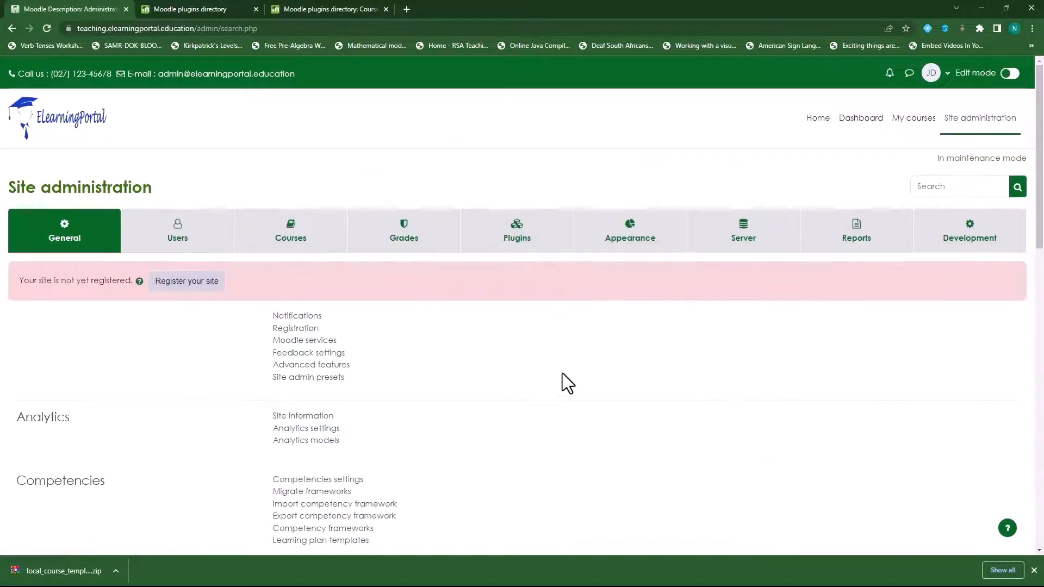
pyautogui.click(531, 248)
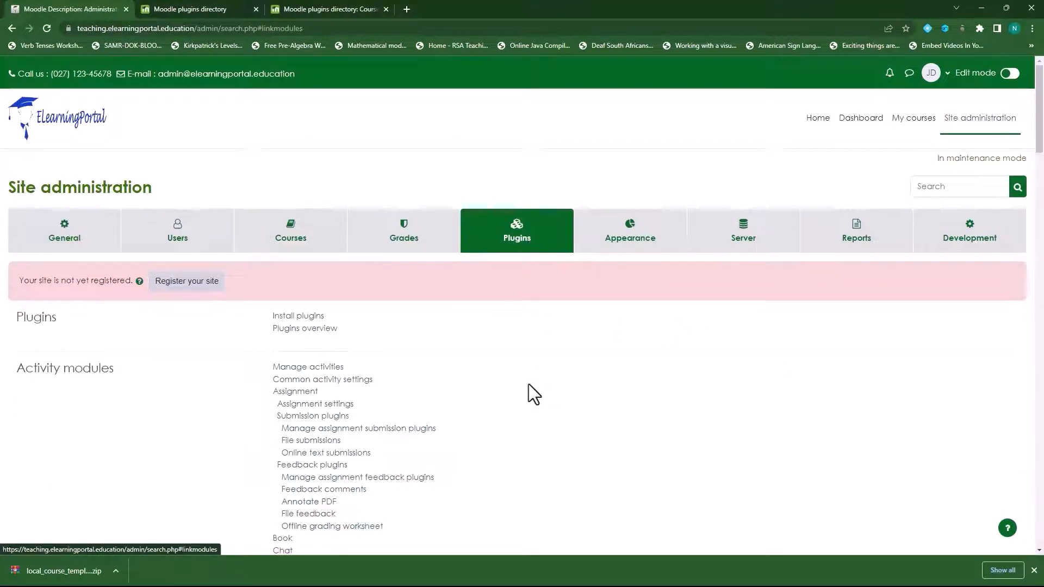
pyautogui.click(310, 320)
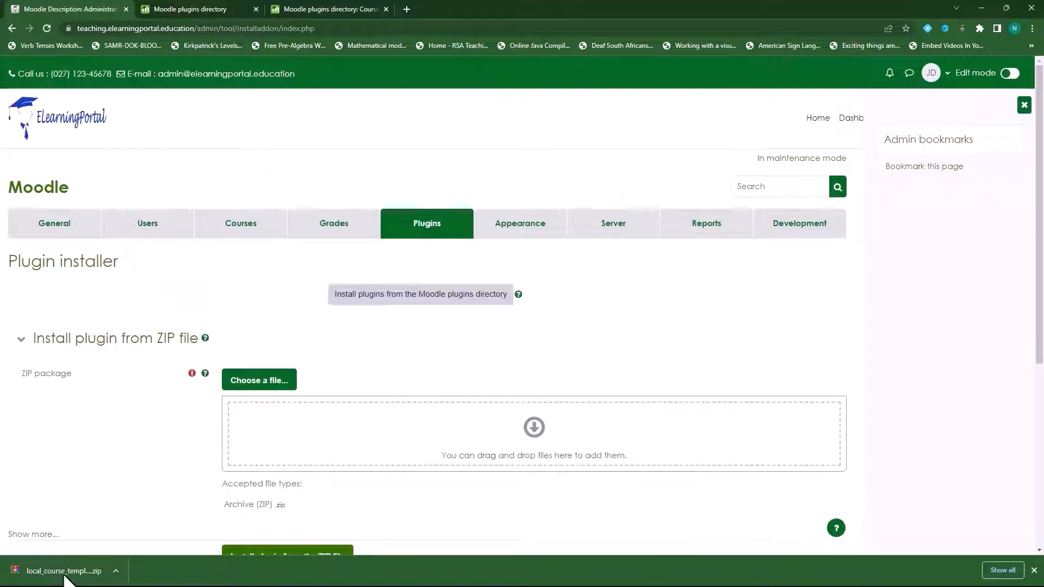
pyautogui.moveTo(64, 577); pyautogui.dragTo(455, 443)
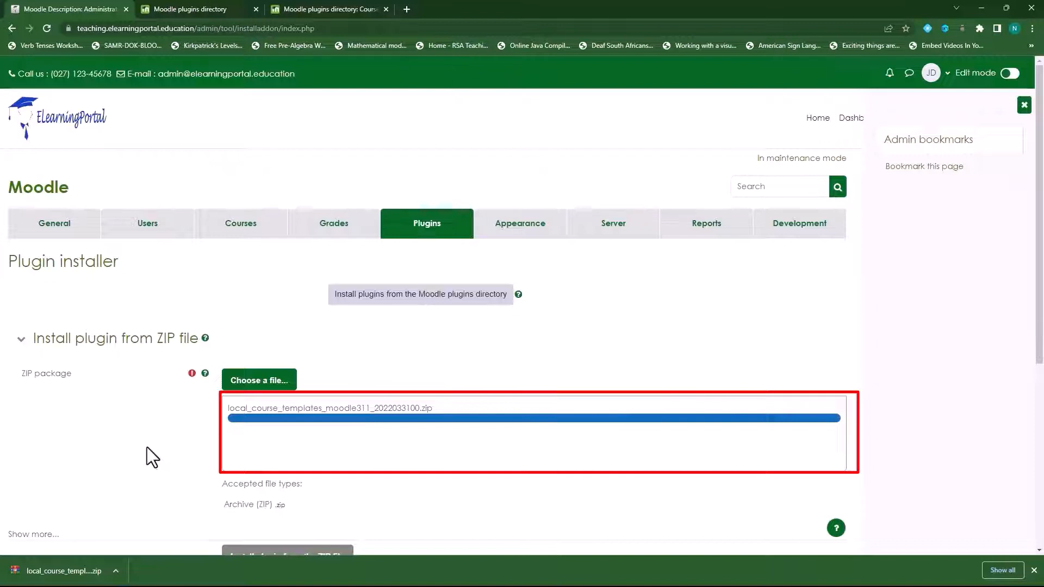
# Install the plugin from the ZIP file and continue past the validation and server checks pages
pyautogui.scroll(-2, 146, 443)
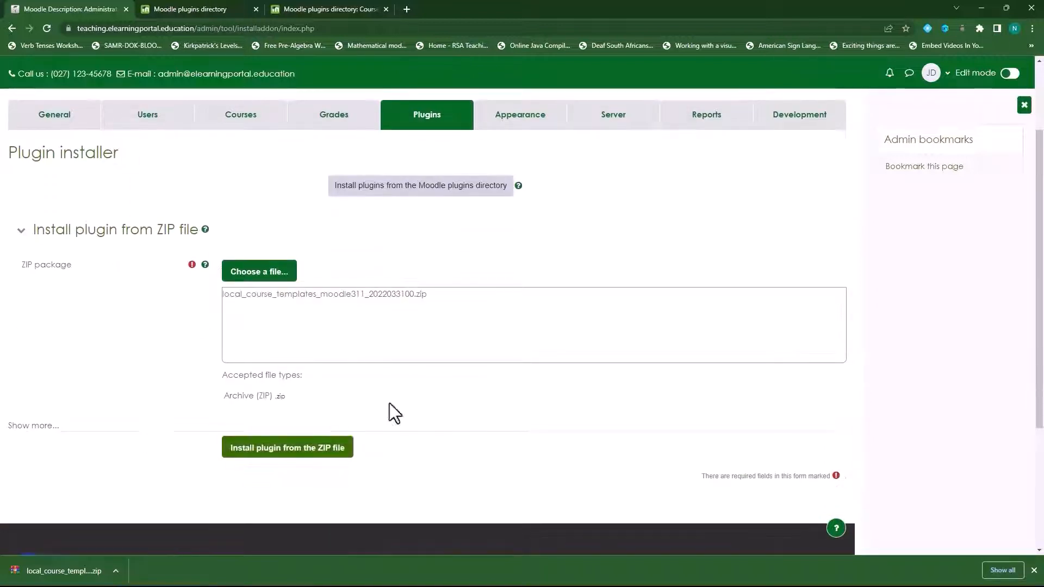
pyautogui.click(303, 455)
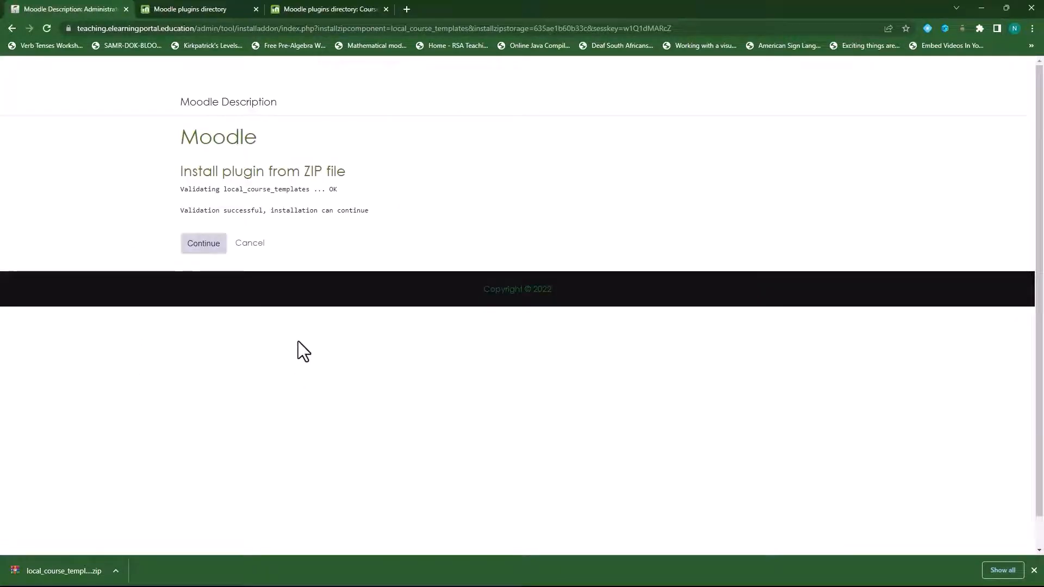
pyautogui.click(204, 248)
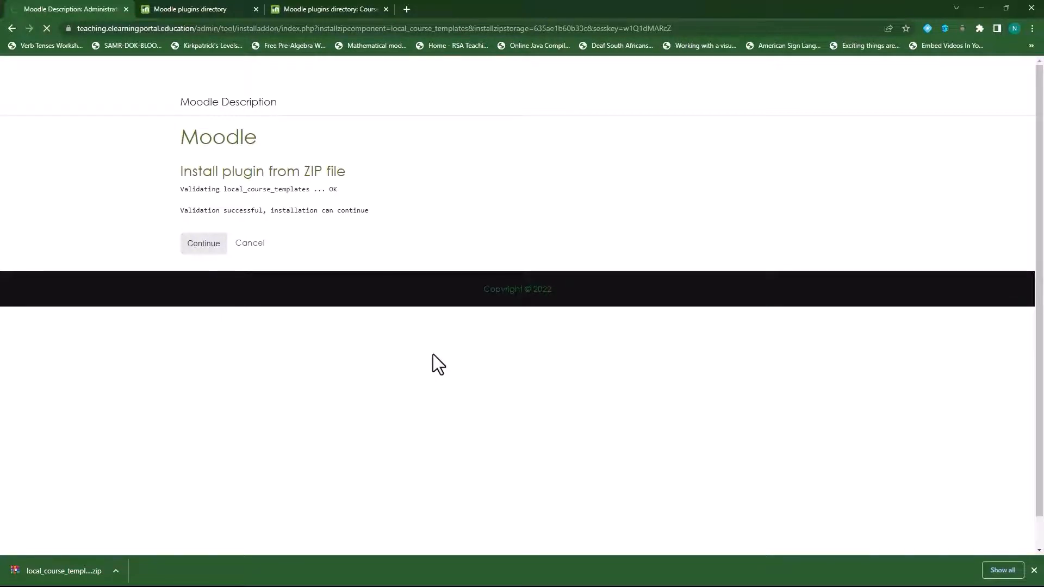
pyautogui.scroll(-6, 650, 413)
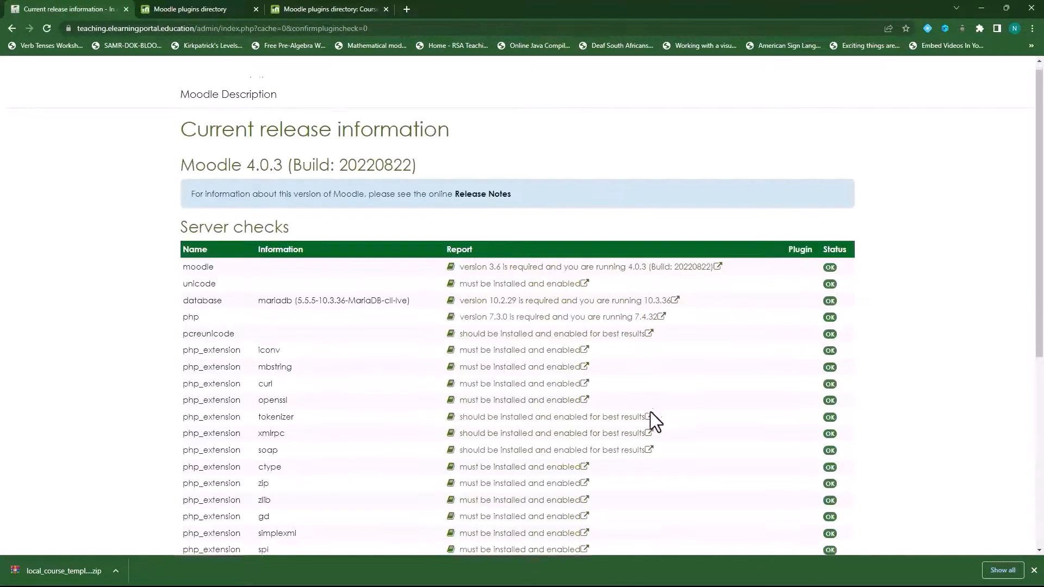
pyautogui.click(508, 503)
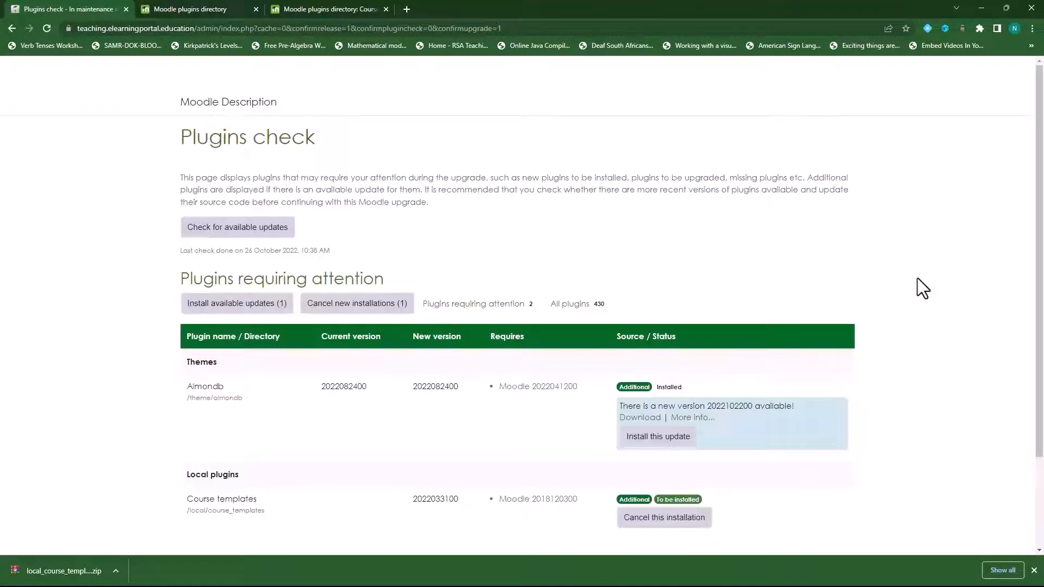
# Upgrade the Moodle database to install the Course templates plugin and continue to its new settings
pyautogui.scroll(-2, 791, 401)
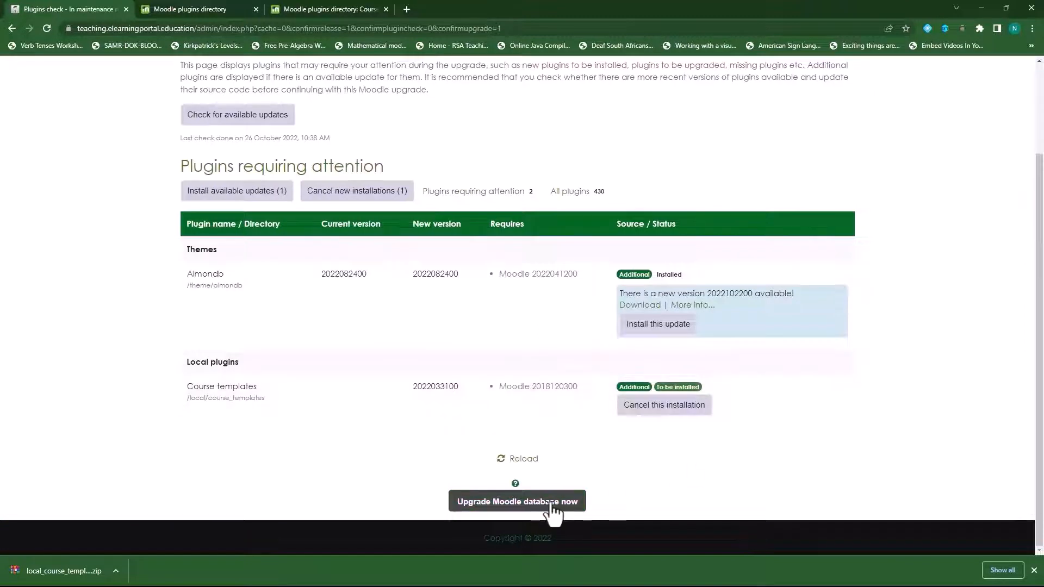
pyautogui.click(551, 508)
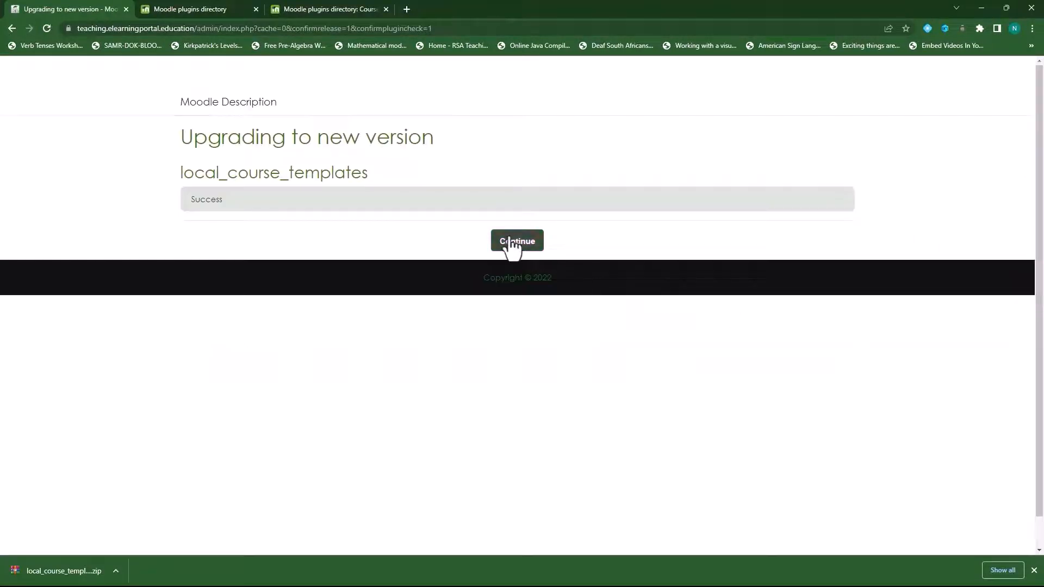
pyautogui.click(527, 243)
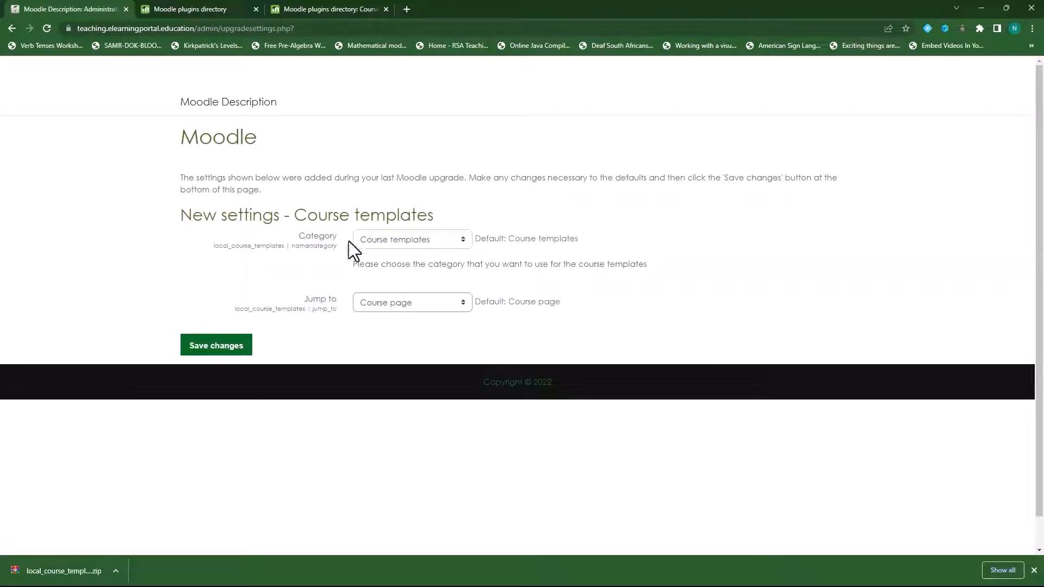
# Choose Course templates as the plugin's category and Course page as its Jump to target, and save the settings
pyautogui.click(438, 243)
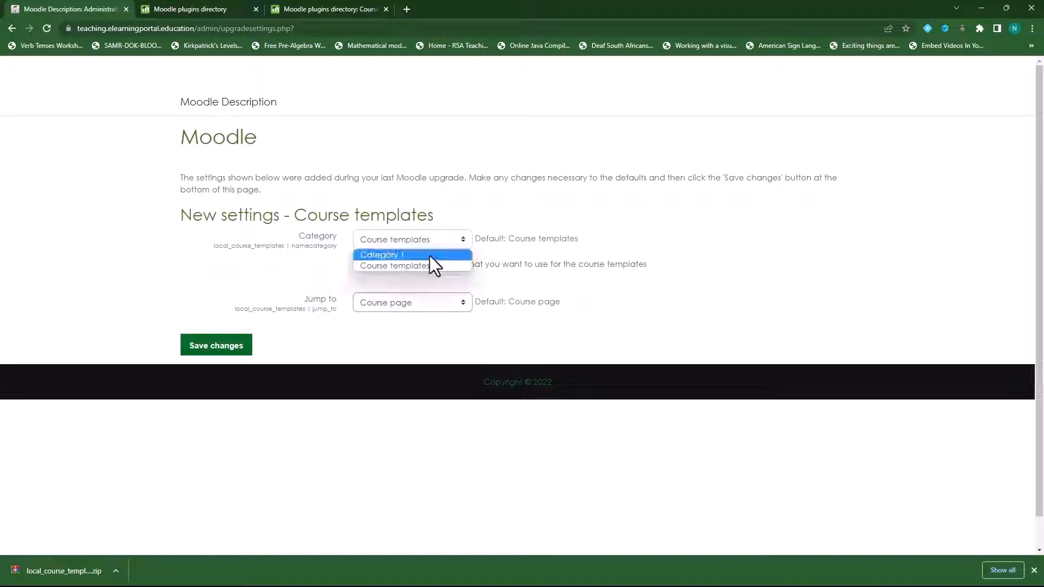
pyautogui.click(429, 267)
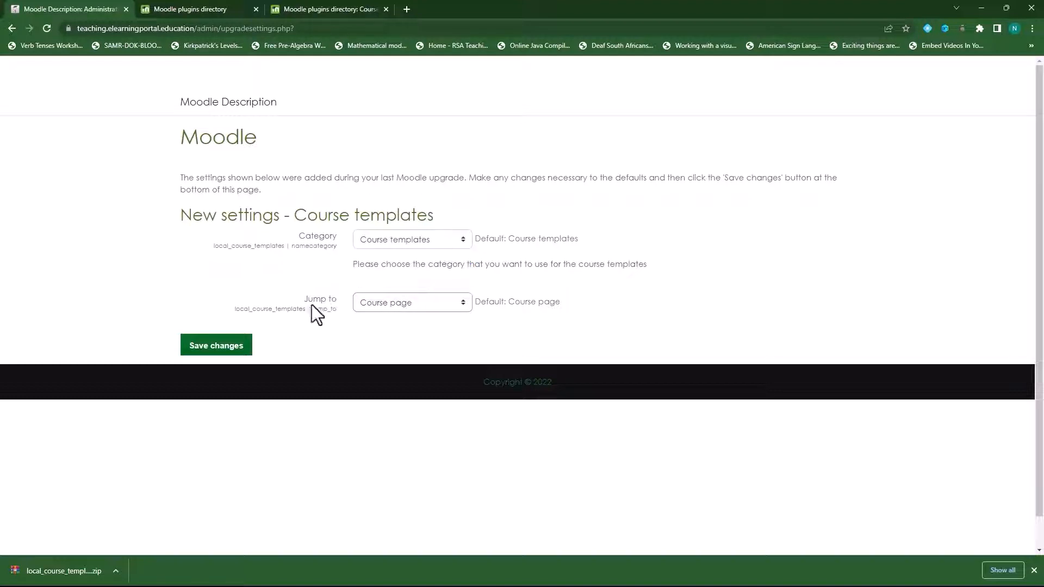
pyautogui.click(428, 302)
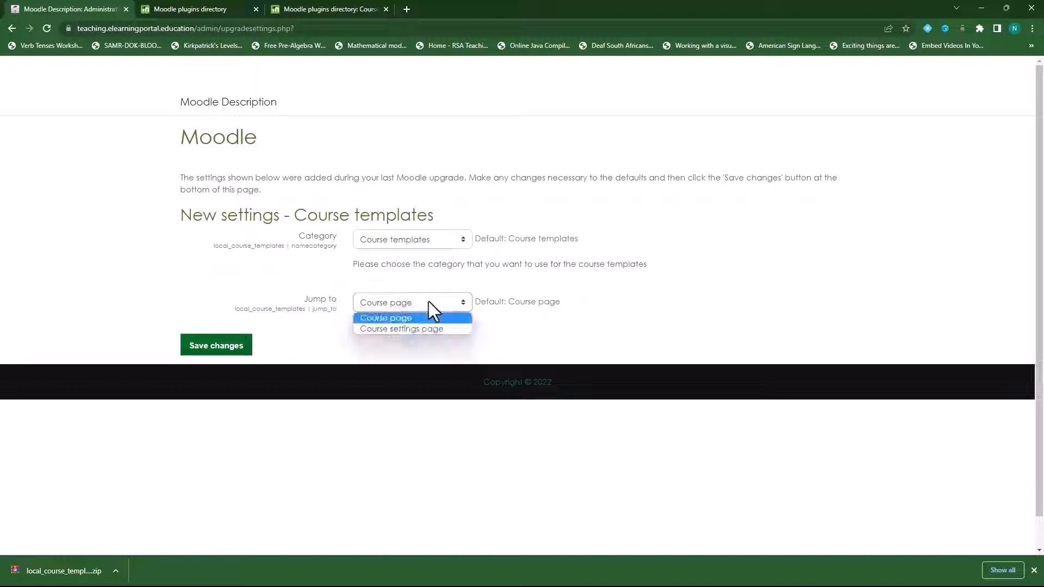
pyautogui.click(397, 308)
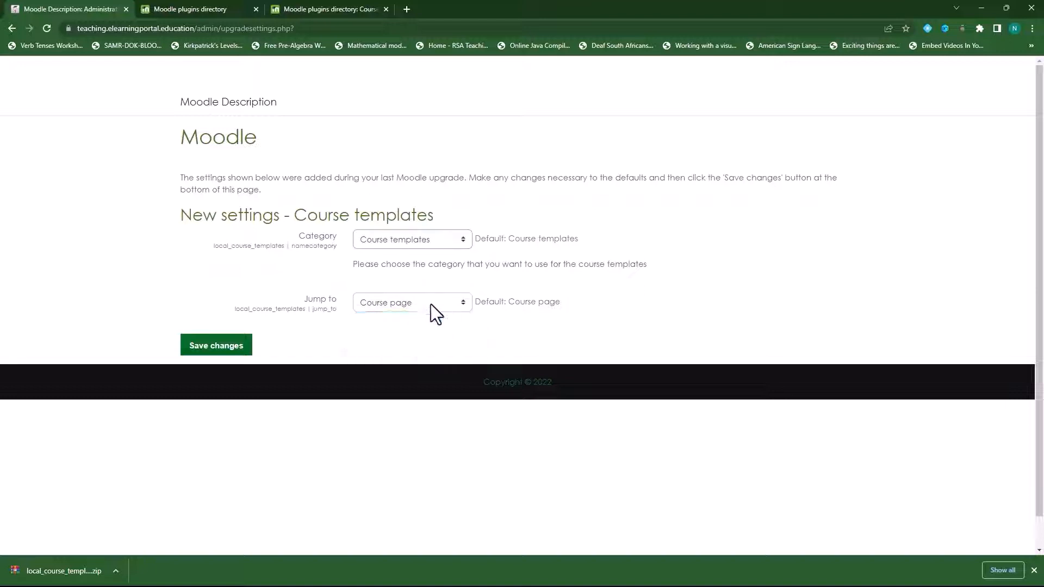
pyautogui.click(212, 348)
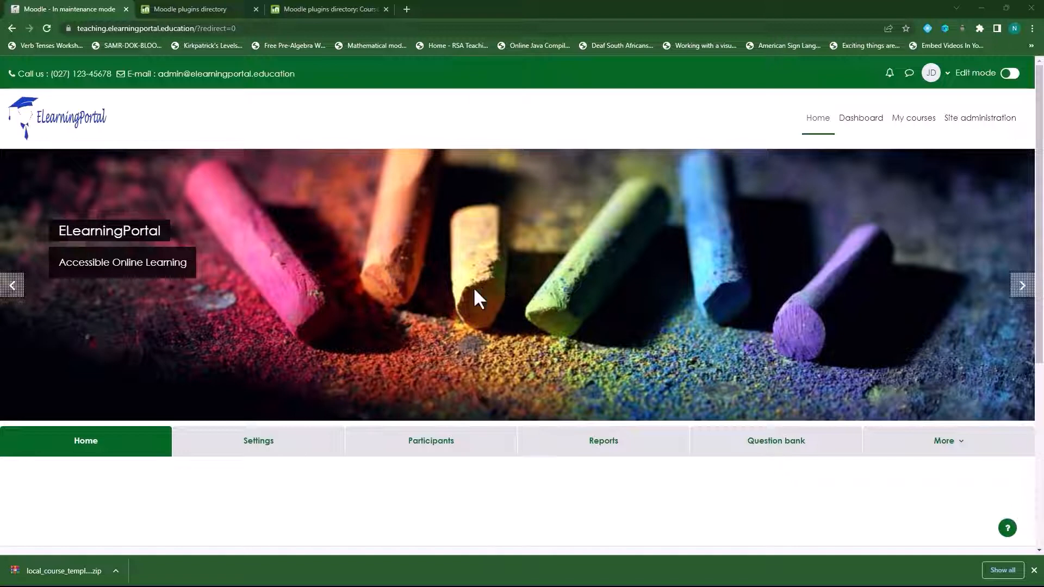
# Open course and category management in site administration and hide the Course templates category
pyautogui.click(957, 123)
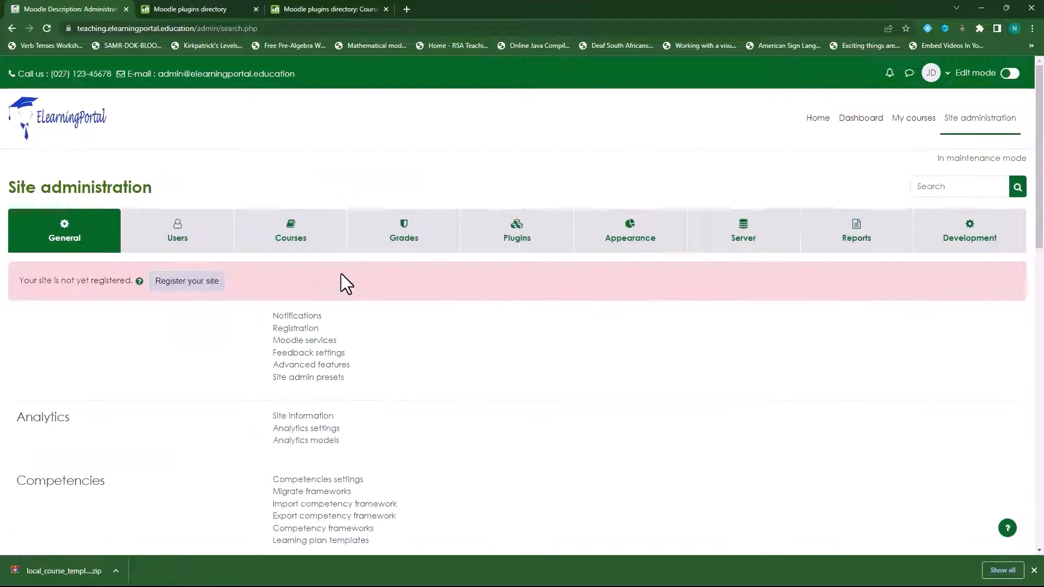
pyautogui.click(296, 246)
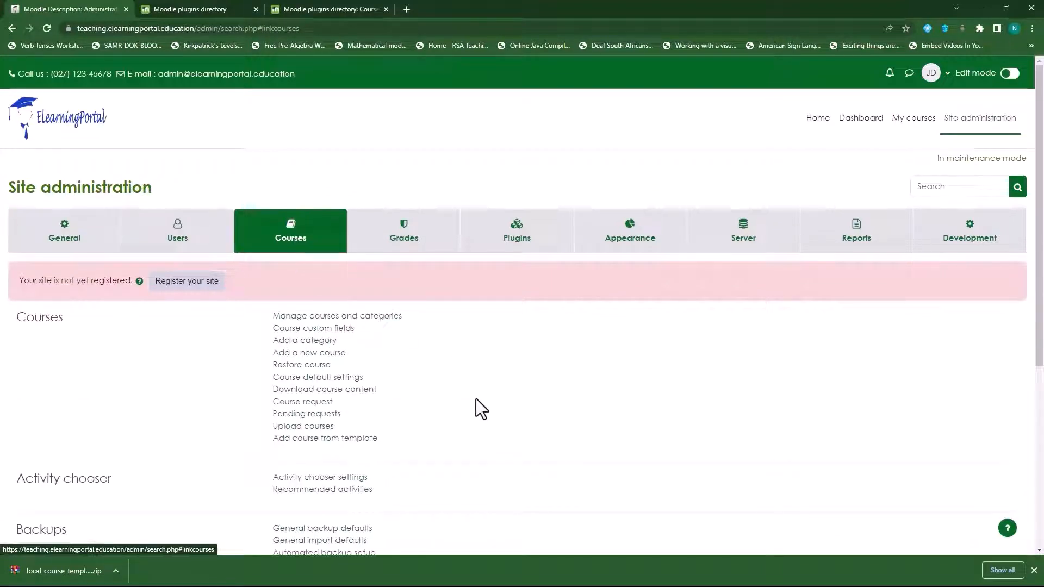
pyautogui.click(376, 320)
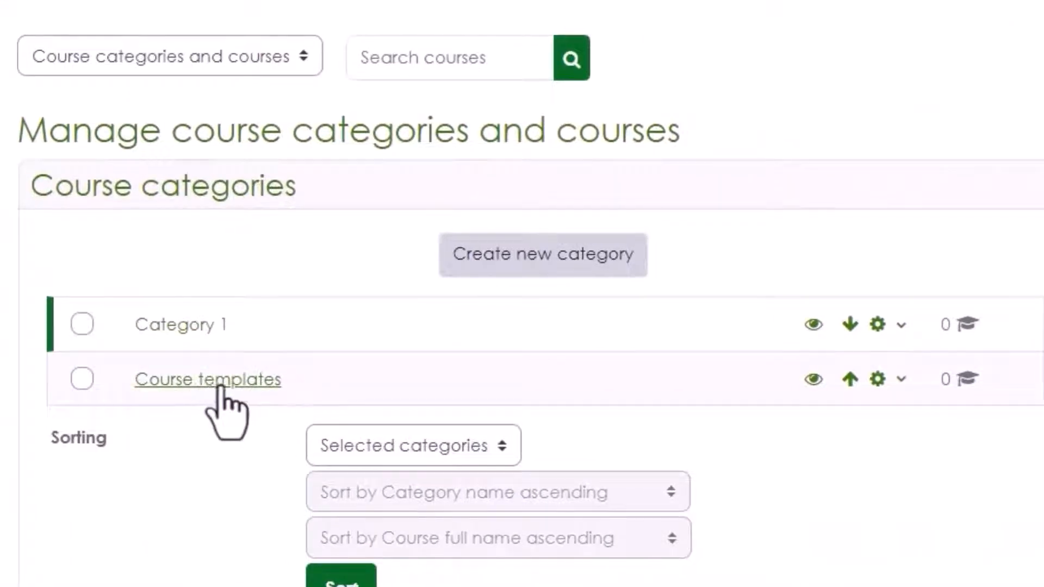
pyautogui.click(814, 380)
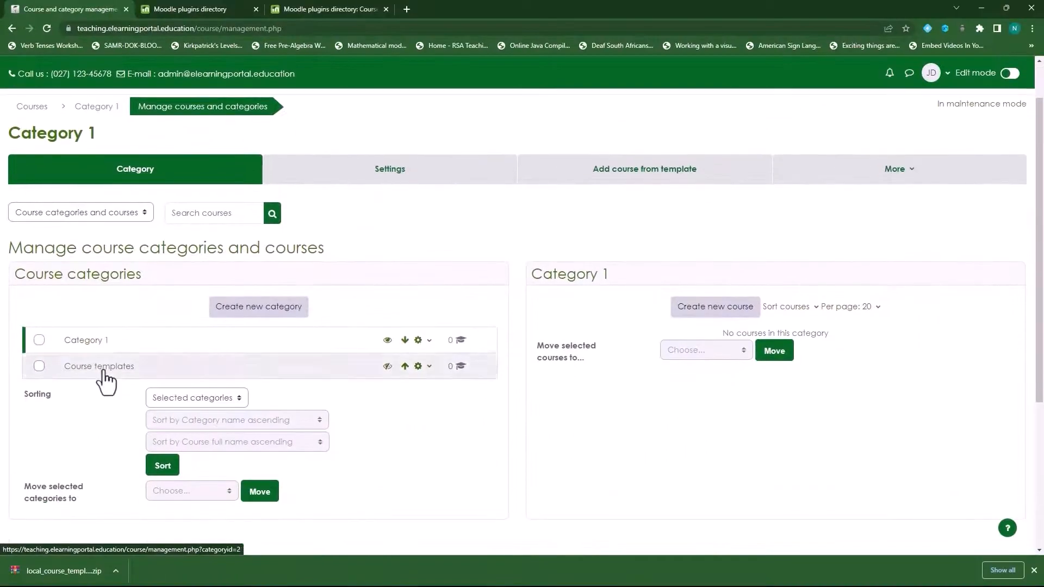
# Start a new course in the Course templates category, with Course Template01 as both full name and short name
pyautogui.click(103, 367)
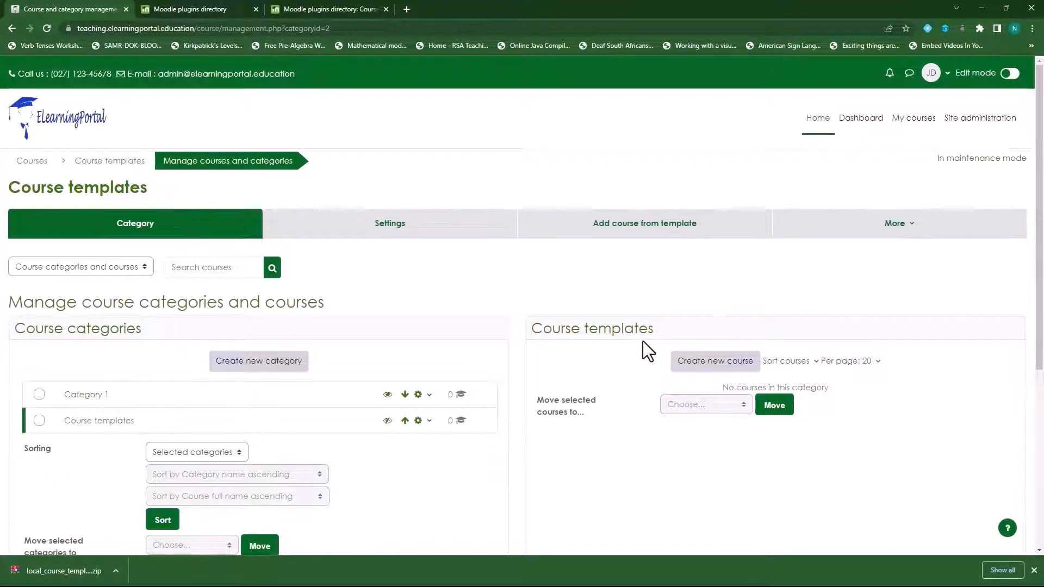
pyautogui.click(711, 365)
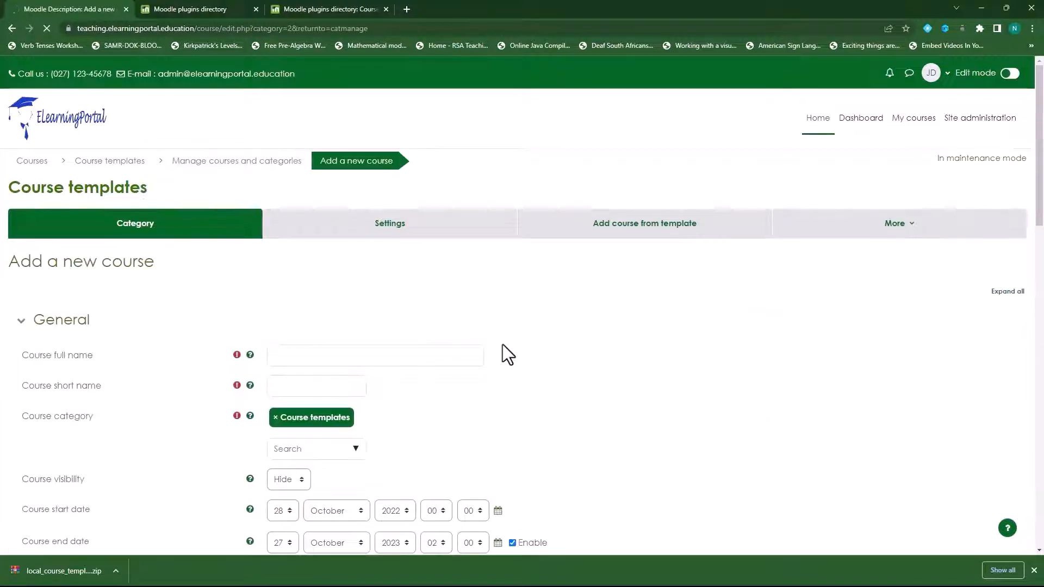
pyautogui.click(420, 360)
pyautogui.click(411, 355)
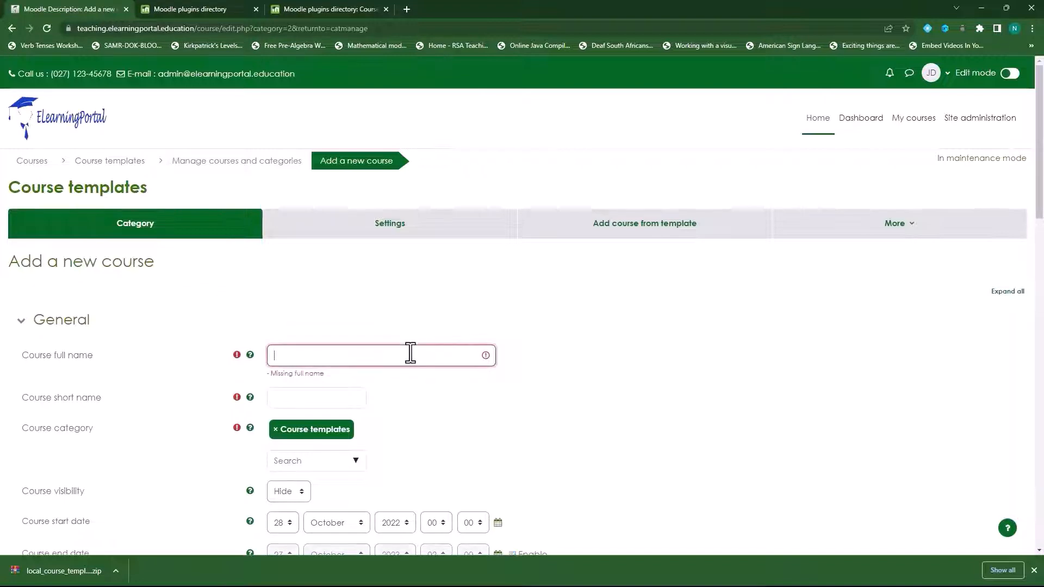
pyautogui.write('Course Template')
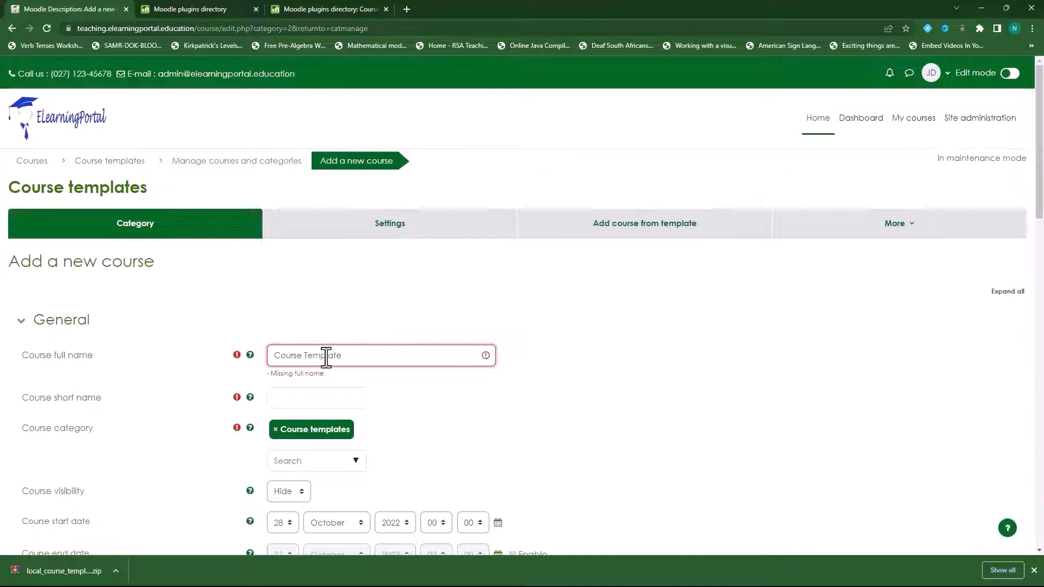
pyautogui.tripleClick(273, 356)
pyautogui.hotkey('ctrl', 'c')
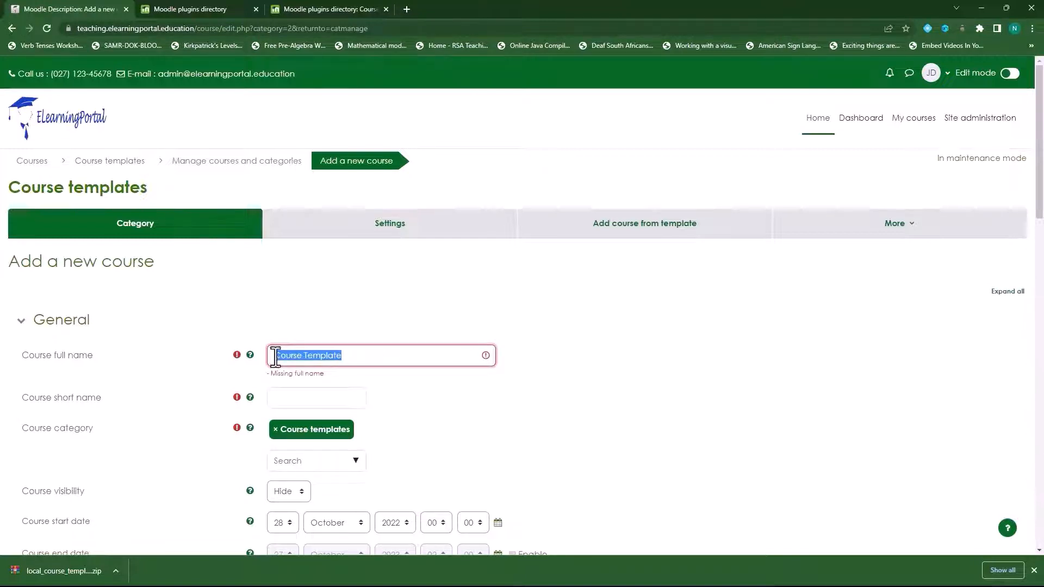
pyautogui.click(302, 400)
pyautogui.hotkey('ctrl', 'v')
pyautogui.click(361, 355)
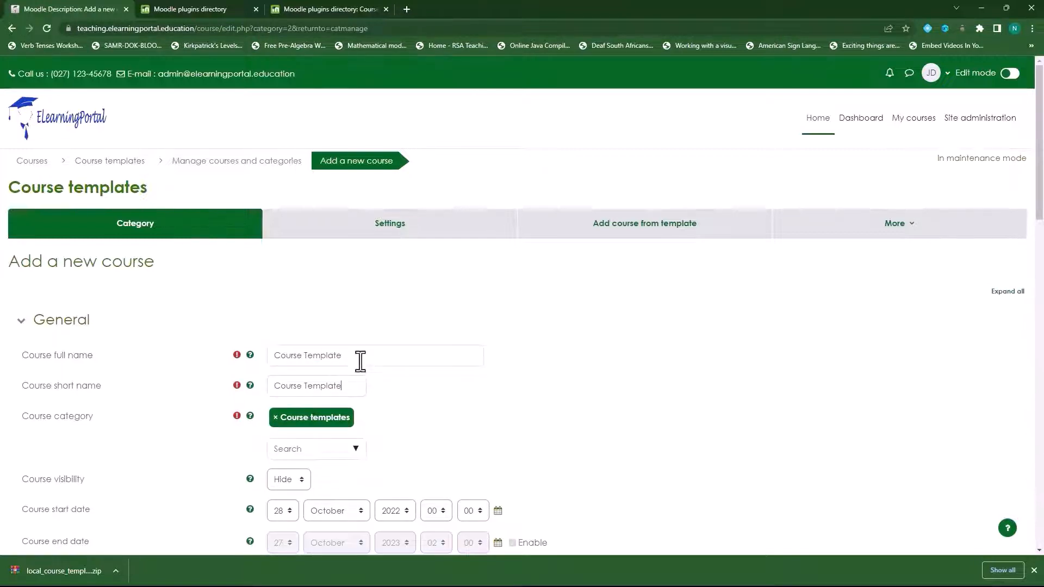
pyautogui.write('01')
pyautogui.click(352, 390)
# Set the new course's visibility to Hide
pyautogui.scroll(-4, 446, 386)
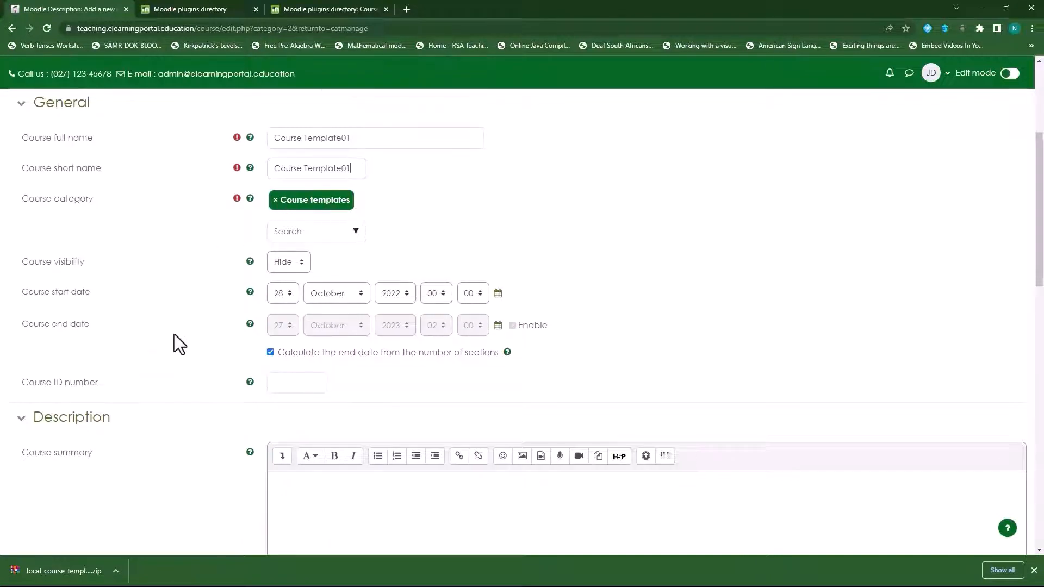
pyautogui.scroll(-1, 53, 210)
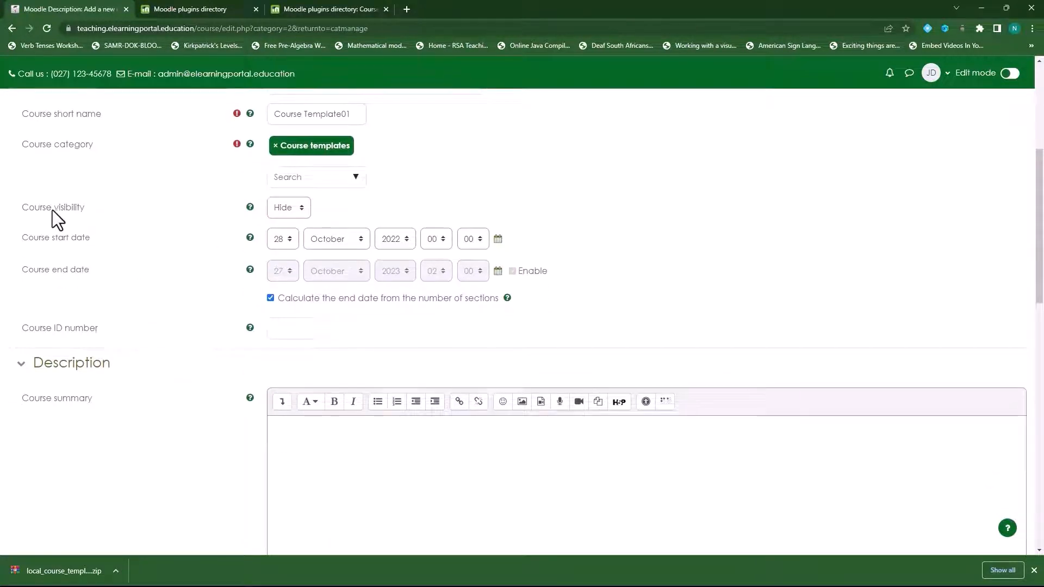
pyautogui.click(302, 209)
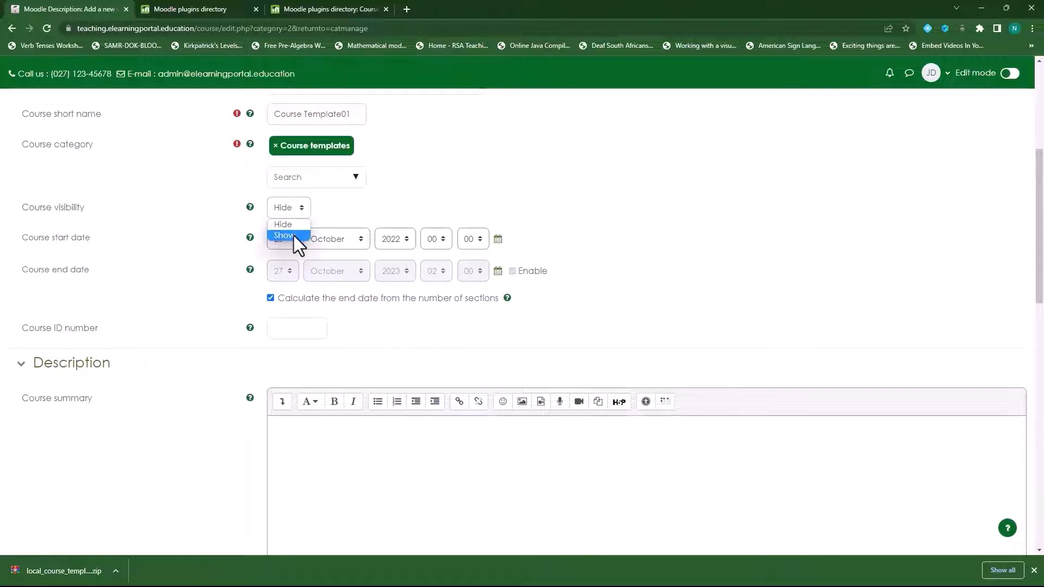
pyautogui.click(301, 209)
pyautogui.click(298, 224)
# Review the Course format and Appearance settings, and save and display the new template course
pyautogui.scroll(-9, 165, 335)
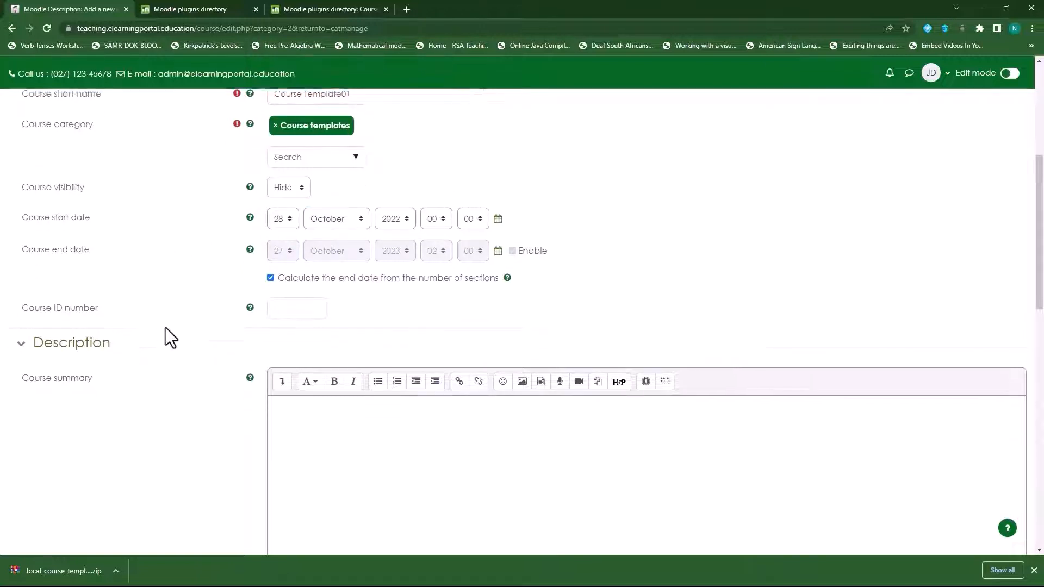
pyautogui.scroll(-1, 169, 338)
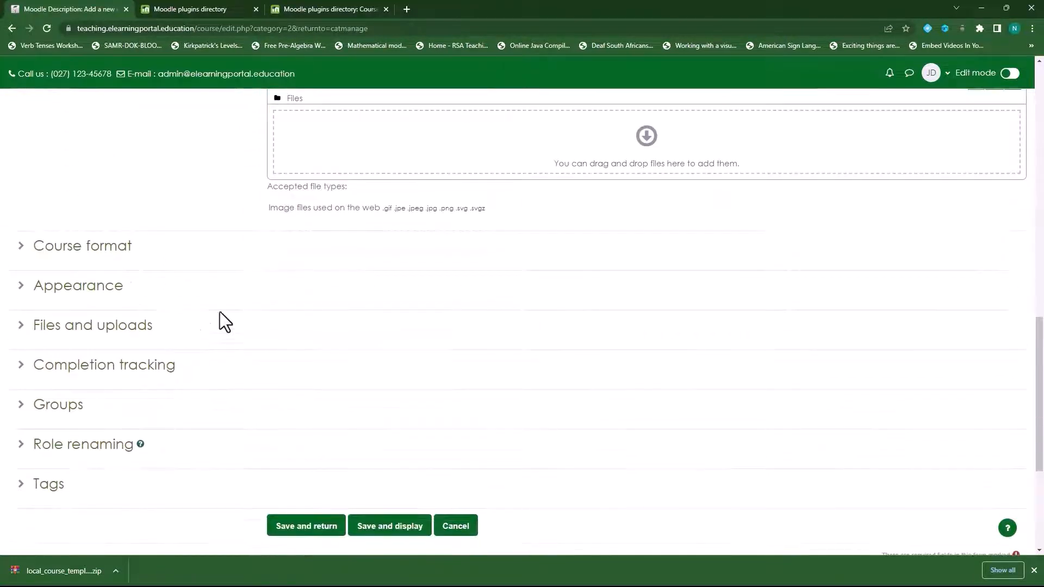
pyautogui.click(20, 248)
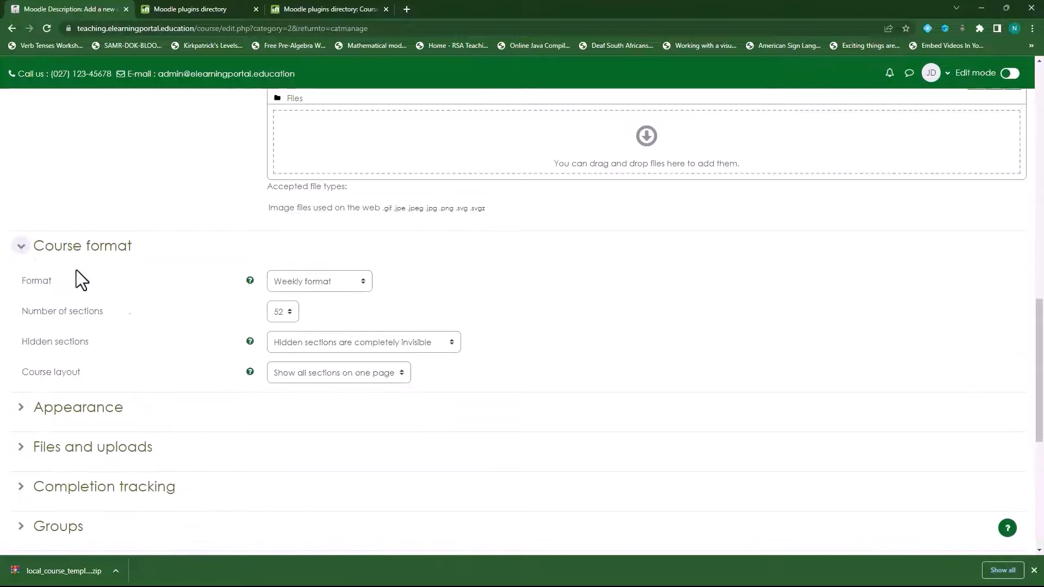
pyautogui.click(20, 249)
pyautogui.click(23, 287)
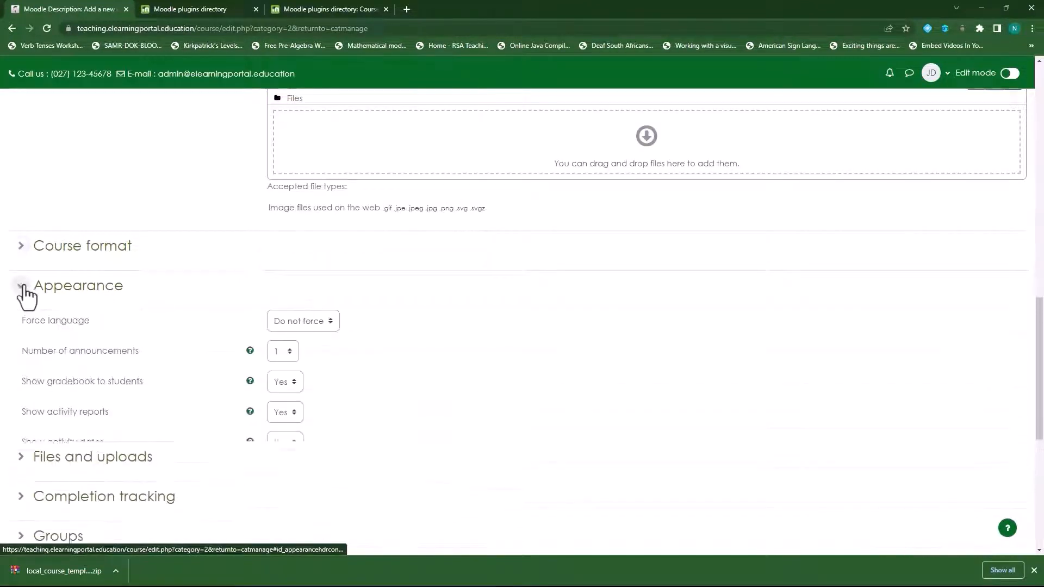
pyautogui.click(23, 287)
pyautogui.scroll(-2, 412, 363)
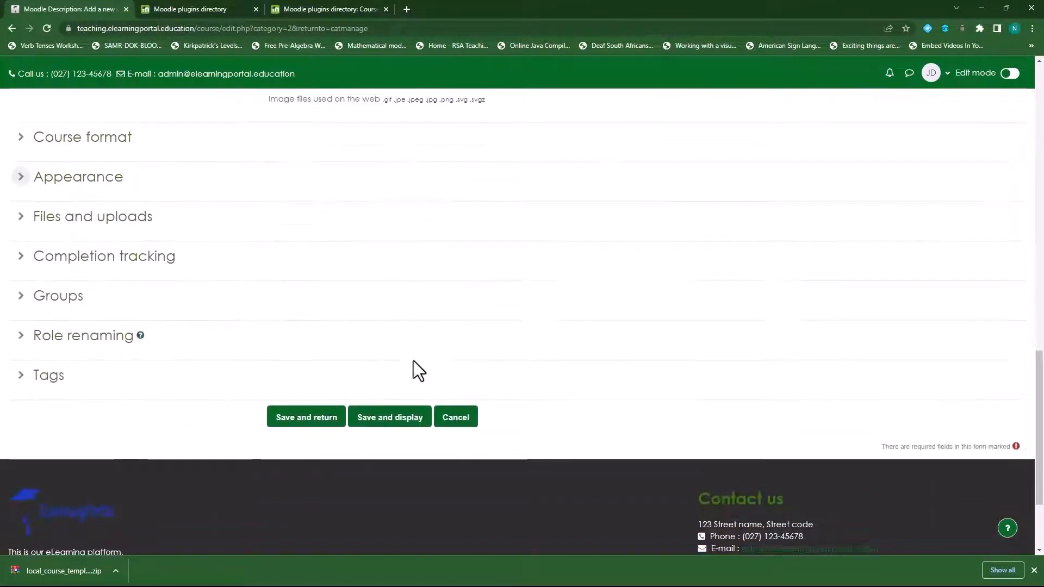
pyautogui.click(392, 421)
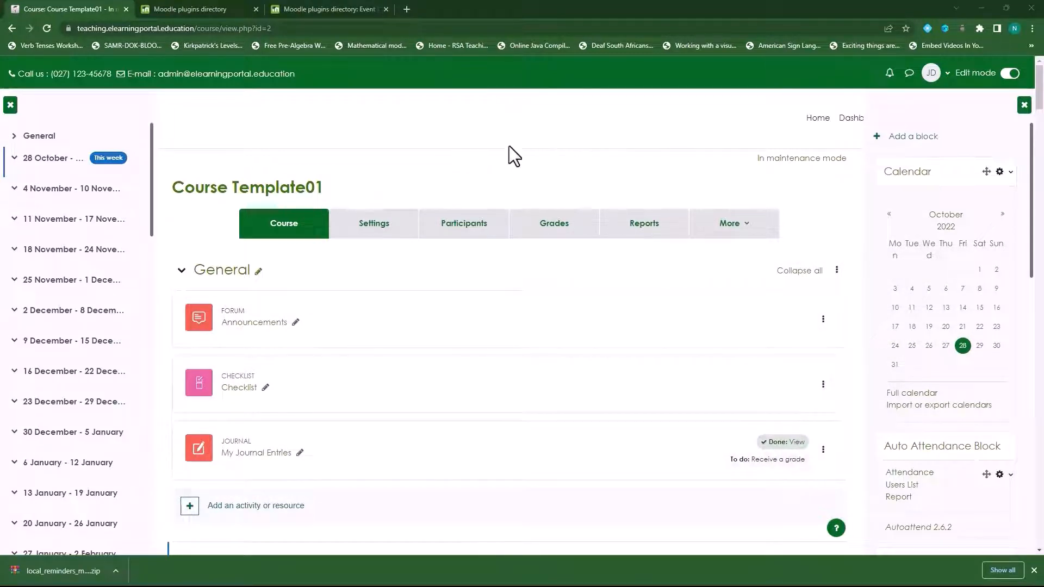
# Hide the course's block drawer and open course and category management in site administration
pyautogui.click(1024, 105)
pyautogui.click(978, 131)
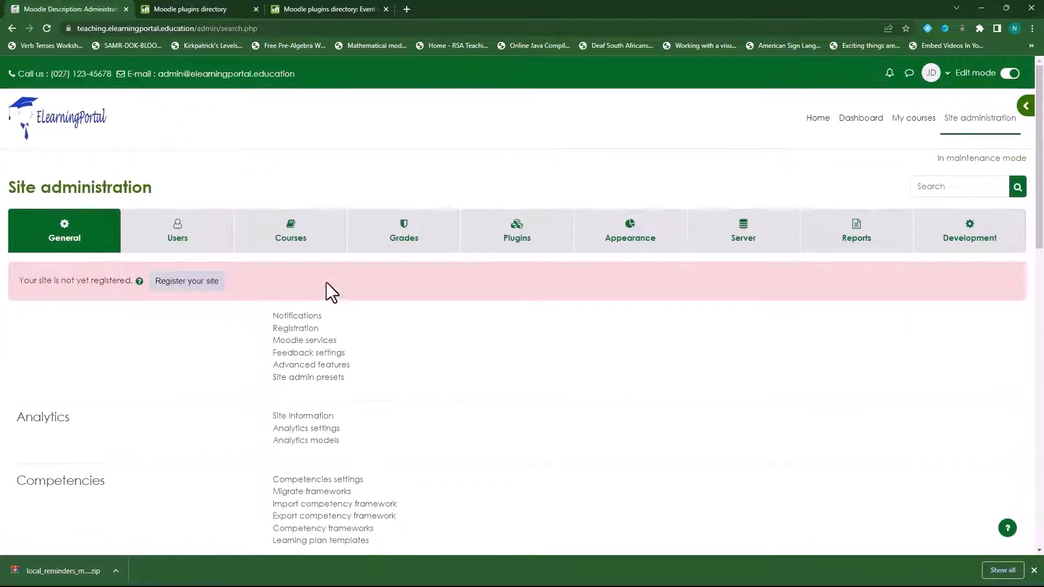
pyautogui.click(298, 249)
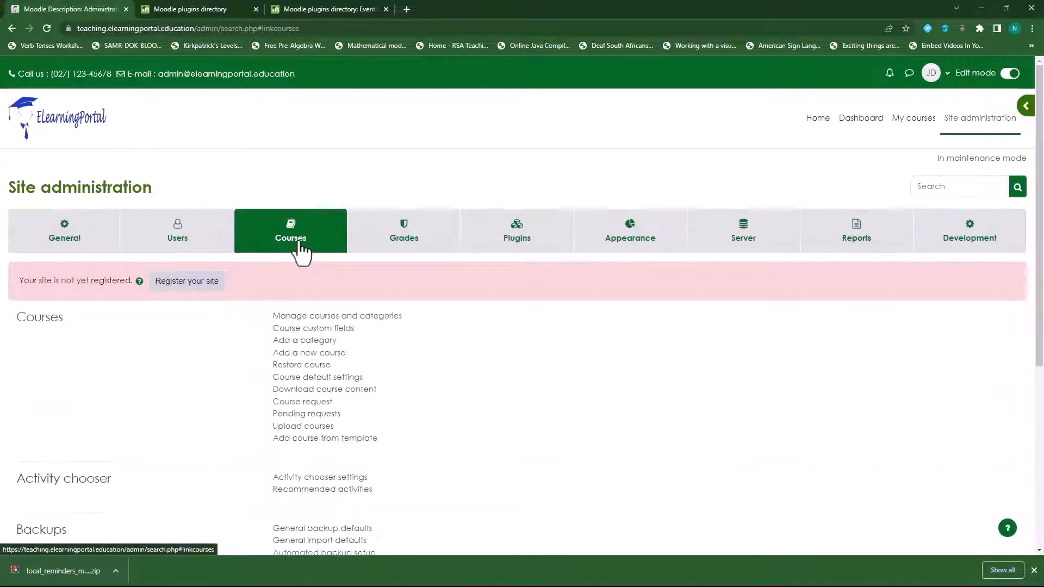
pyautogui.click(368, 319)
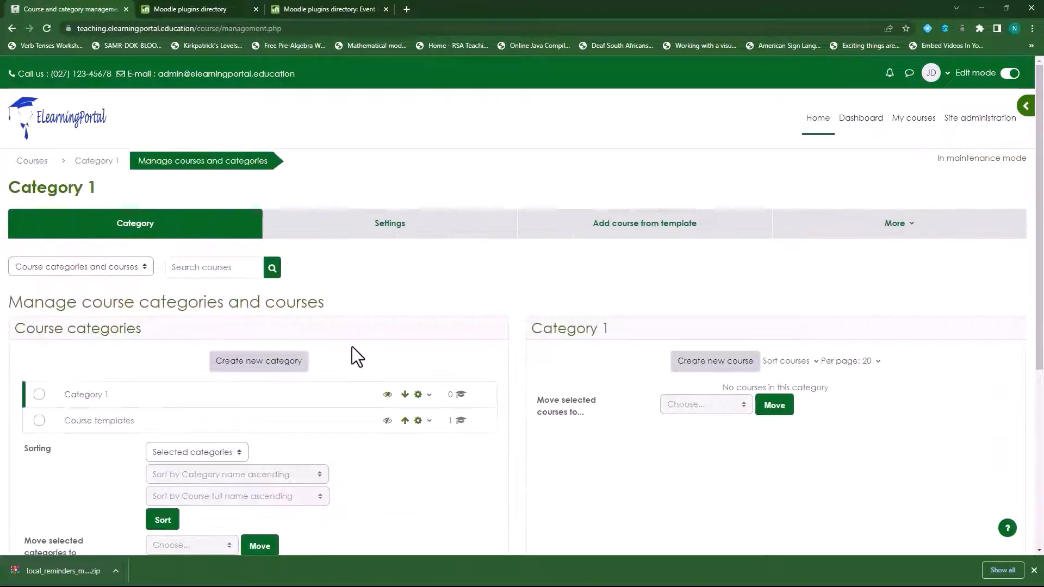
# Start a new course category with Top as its parent category
pyautogui.scroll(-2, 419, 397)
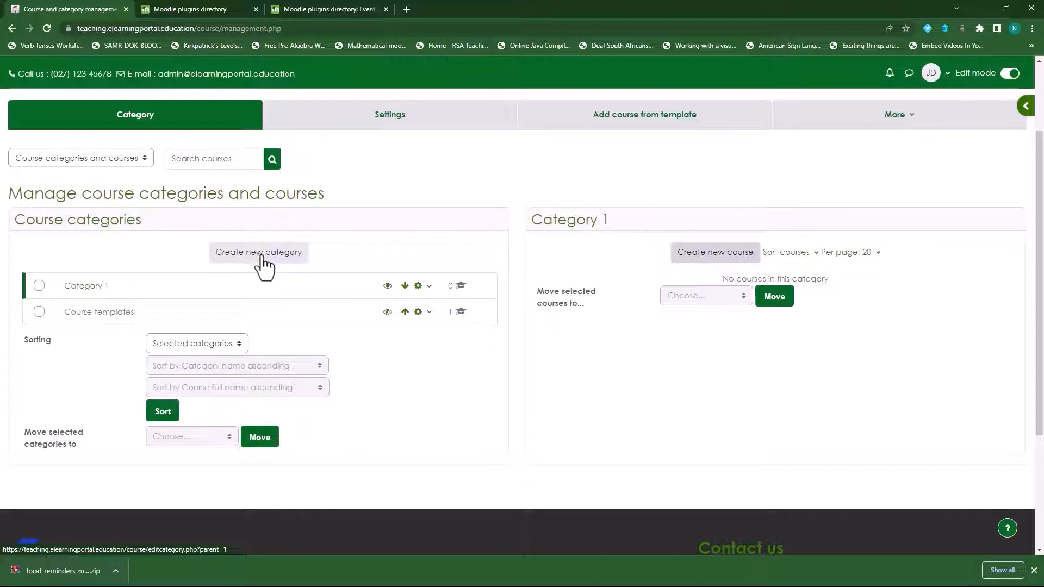
pyautogui.click(261, 256)
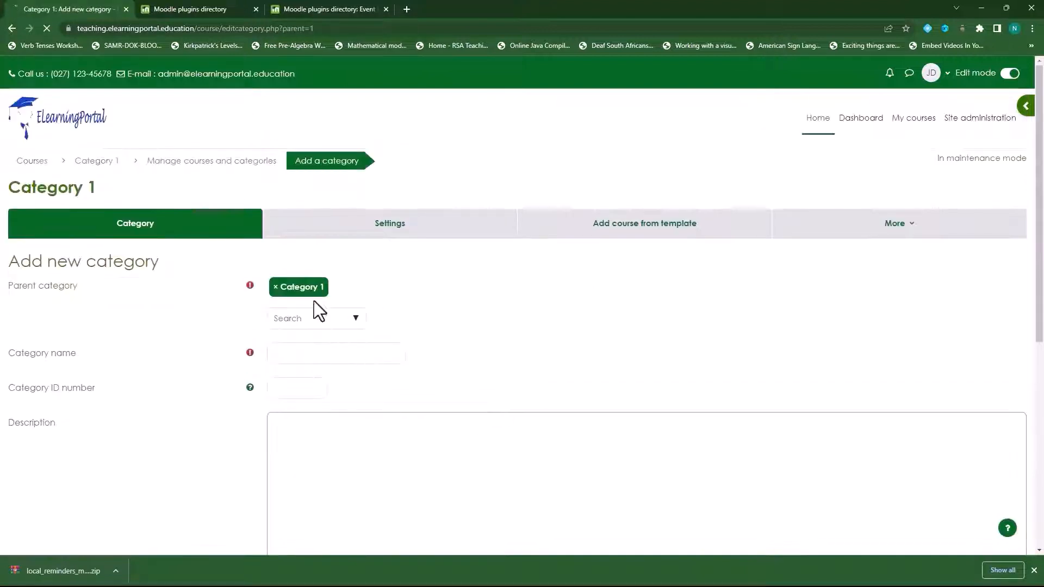
pyautogui.click(276, 288)
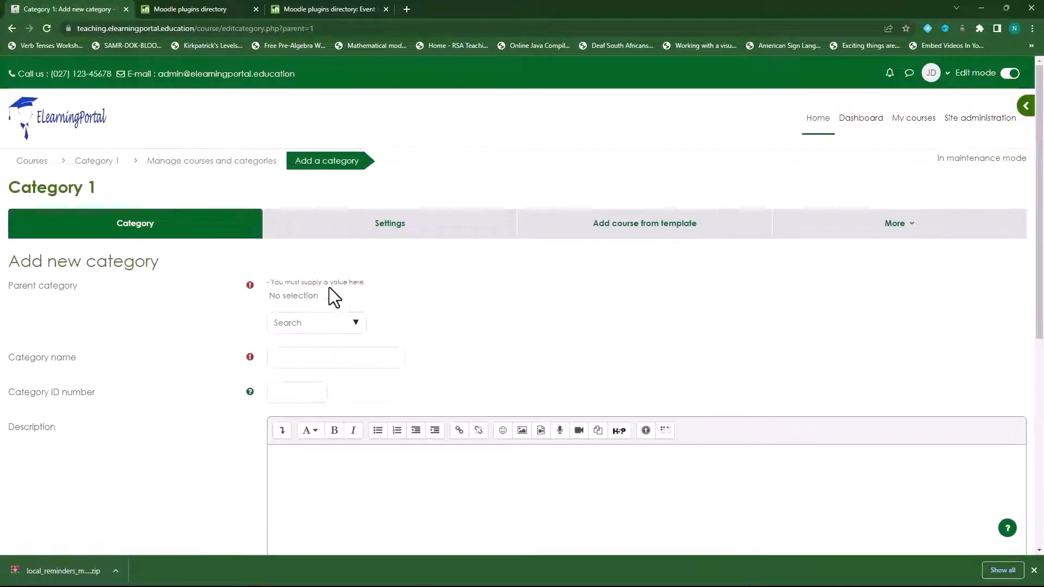
pyautogui.click(356, 323)
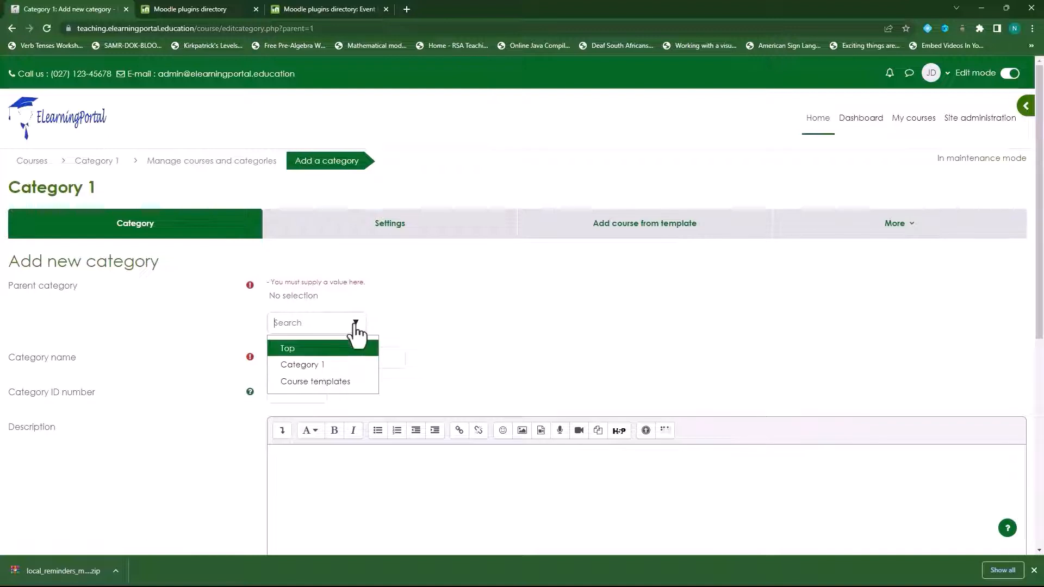
pyautogui.click(311, 349)
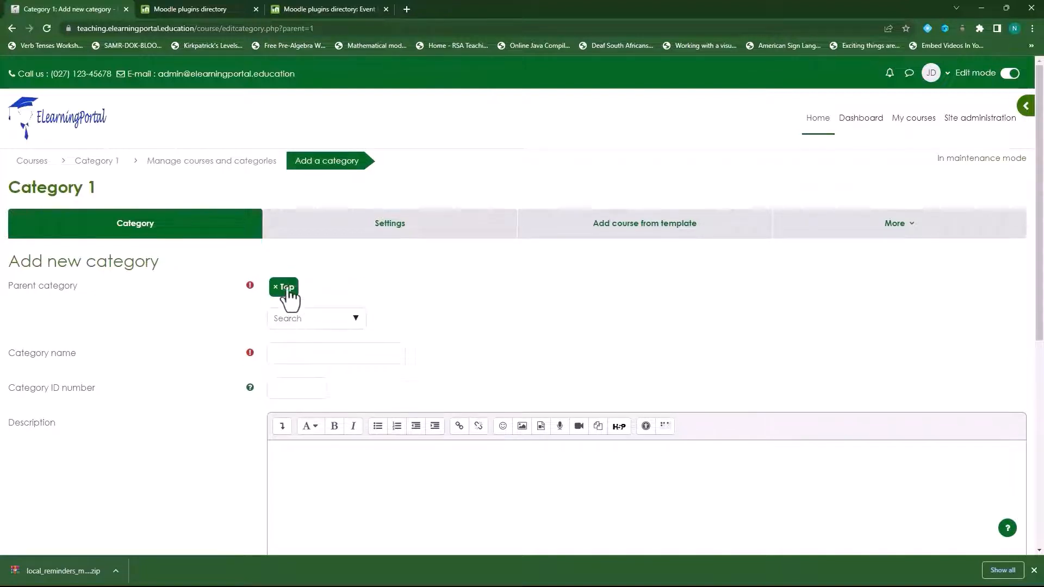
# Name the category IGCSE Level, use the same text as its category ID number, and create it
pyautogui.click(312, 354)
pyautogui.moveTo(343, 353); pyautogui.dragTo(272, 353)
pyautogui.hotkey('ctrl', 'c')
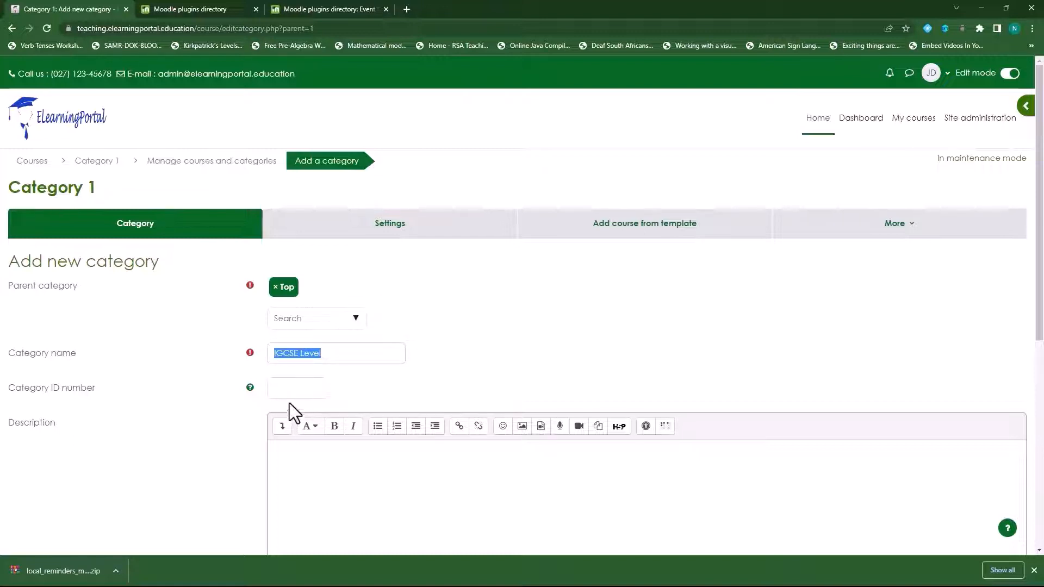
pyautogui.click(293, 390)
pyautogui.hotkey('ctrl', 'v')
pyautogui.scroll(-2, 228, 419)
pyautogui.scroll(-2, 188, 419)
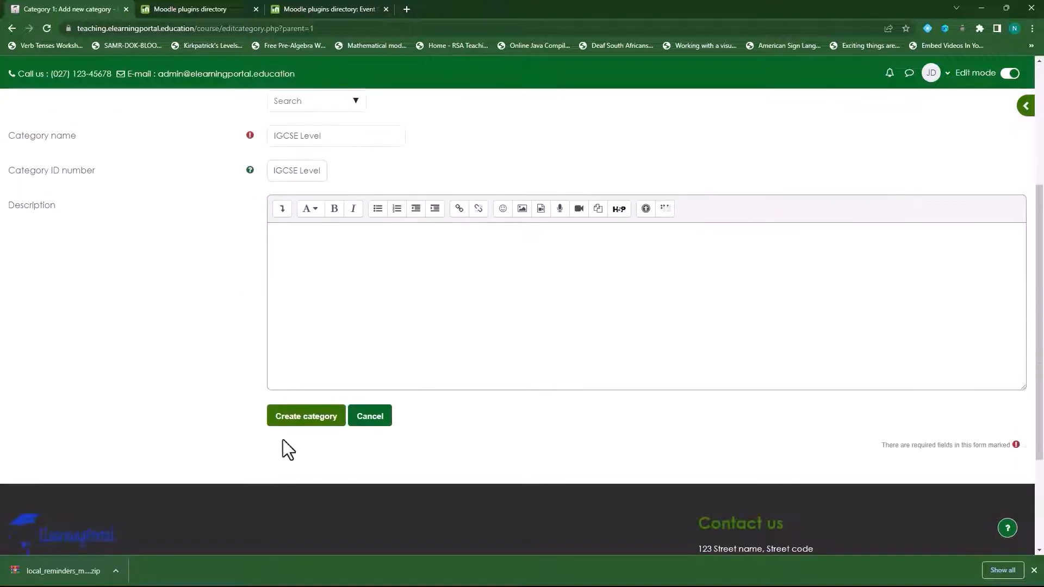
pyautogui.click(304, 422)
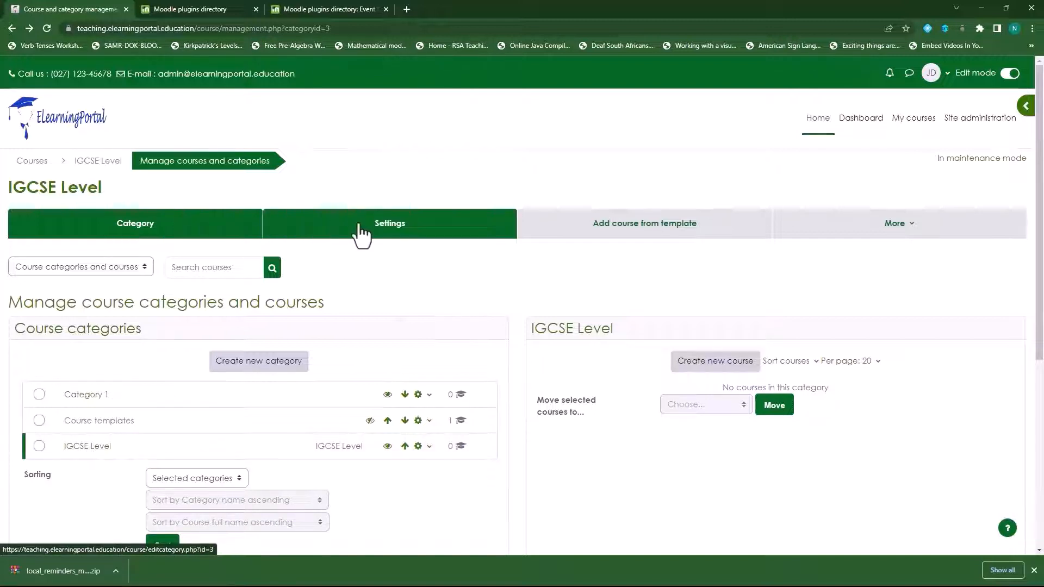
# Begin adding a course from template in IGCSE Level, using Course Template01 as template and IGCSE Level as category
pyautogui.click(645, 235)
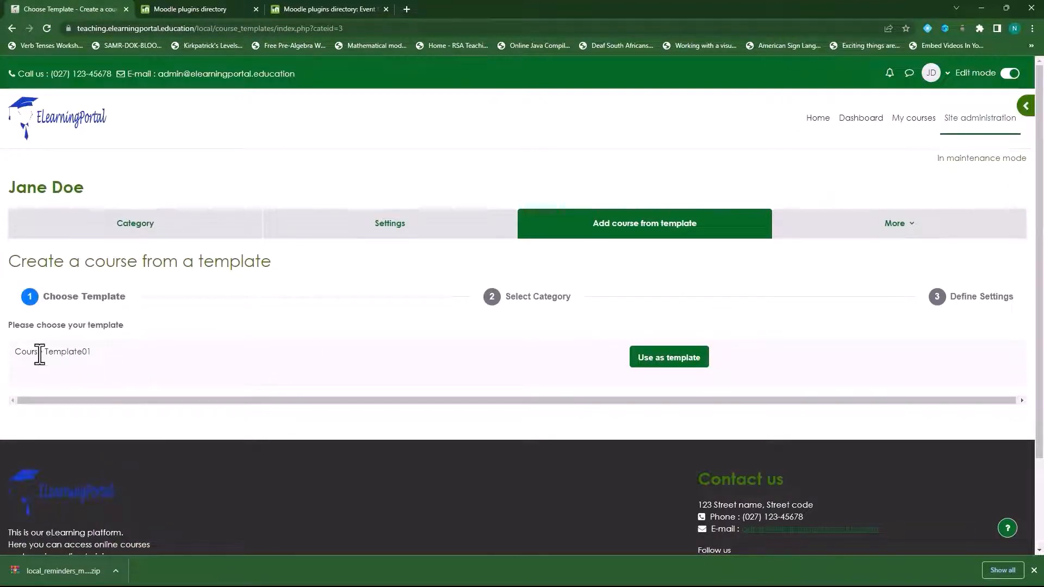
pyautogui.moveTo(16, 353); pyautogui.dragTo(93, 355)
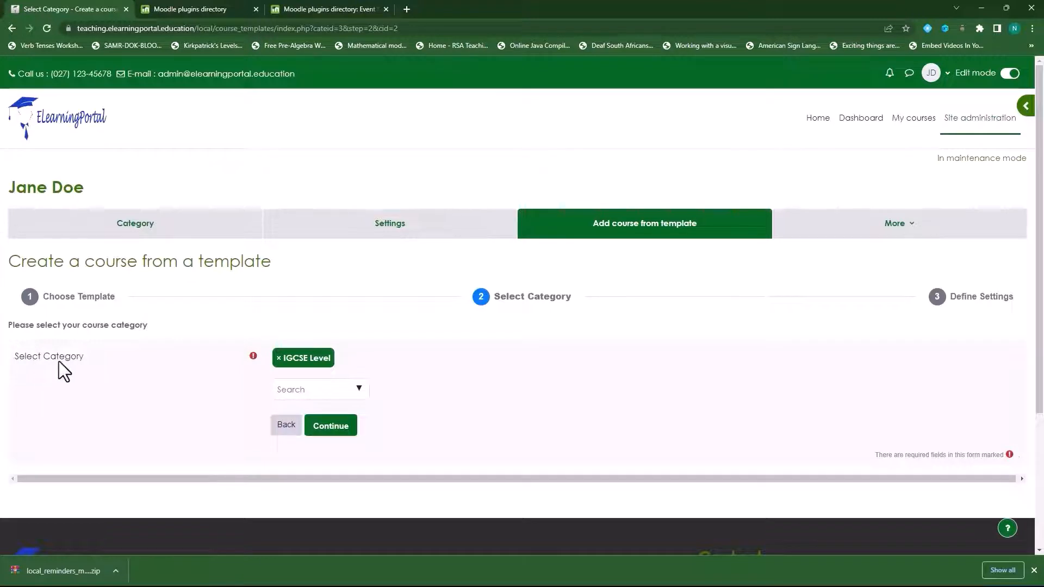
pyautogui.click(279, 359)
pyautogui.click(359, 396)
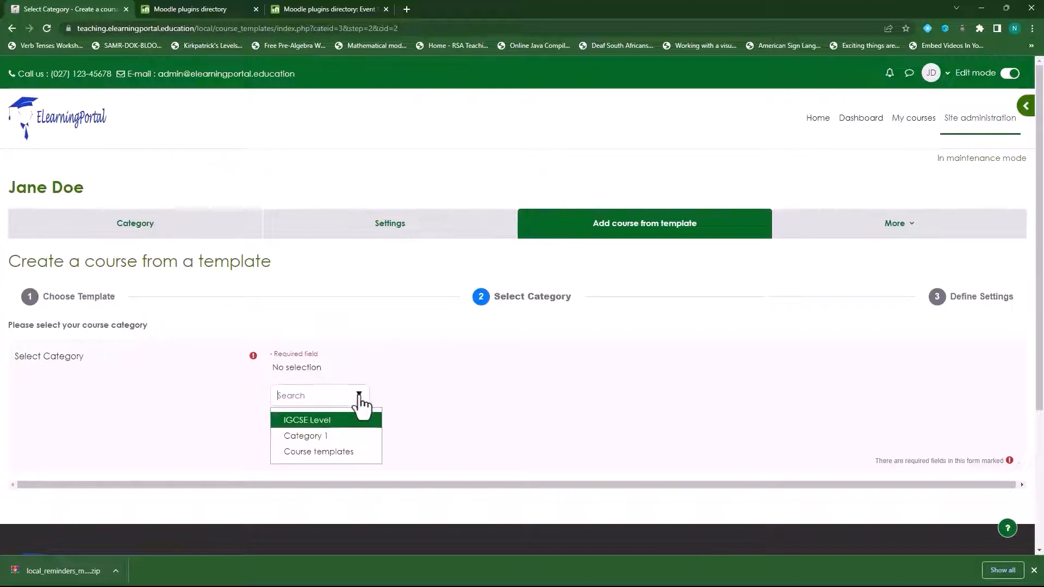
pyautogui.click(325, 452)
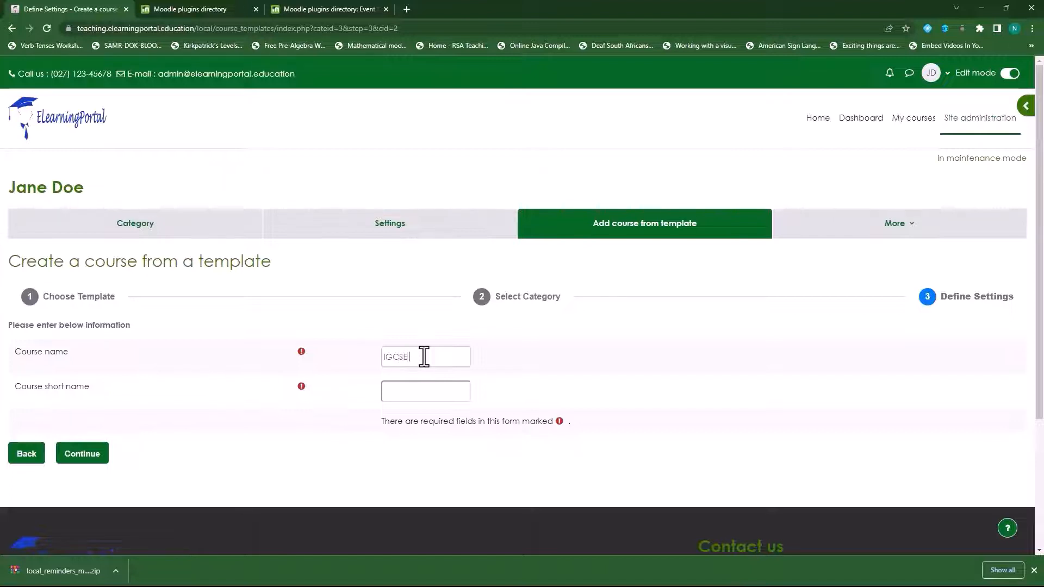
# Set both the course name and short name to IGCSE Mathematics and create the course from the template
pyautogui.write('ematics')
pyautogui.moveTo(466, 357); pyautogui.dragTo(377, 357)
pyautogui.hotkey('ctrl', 'c')
pyautogui.click(413, 391)
pyautogui.hotkey('ctrl', 'v')
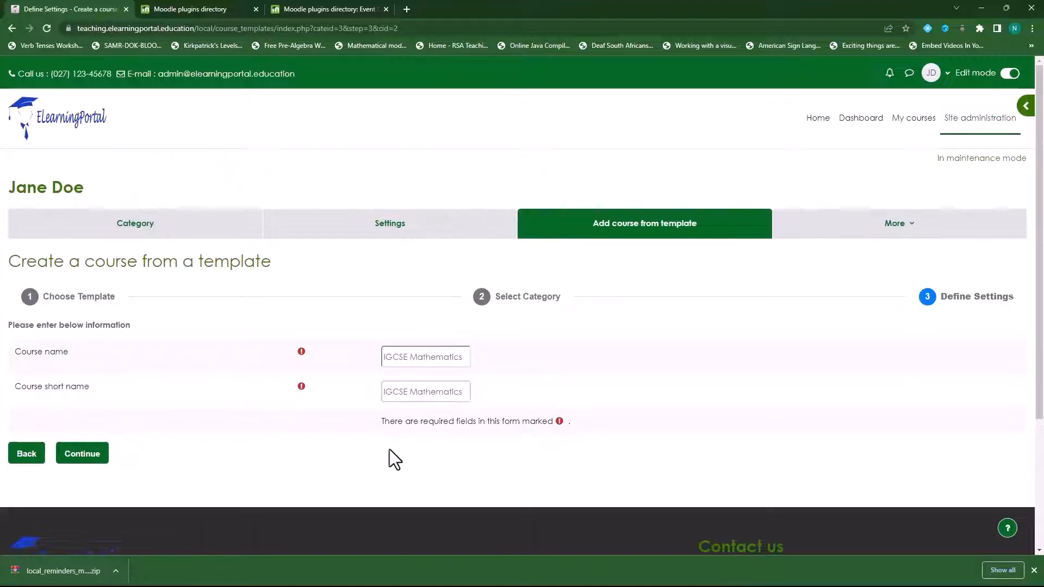
pyautogui.click(85, 459)
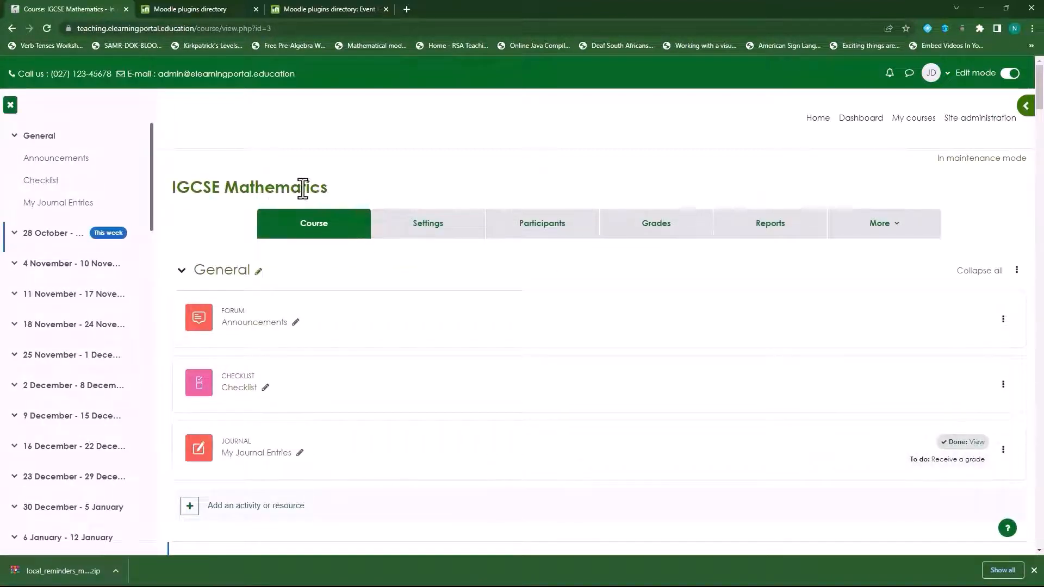
# Show the block drawer of the IGCSE Mathematics course and look through the blocks copied from the template
pyautogui.scroll(-1, 247, 403)
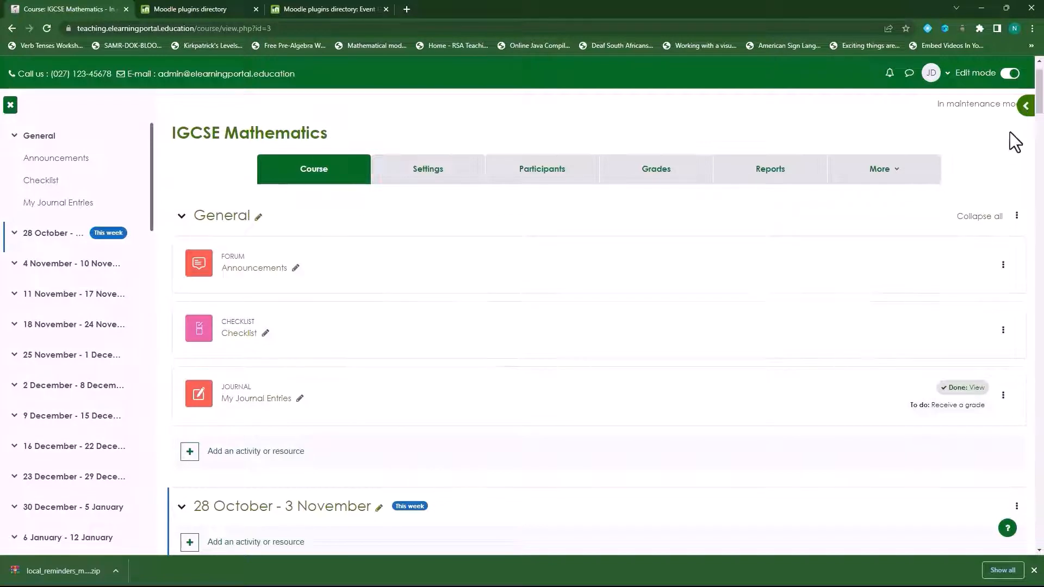
pyautogui.click(1026, 108)
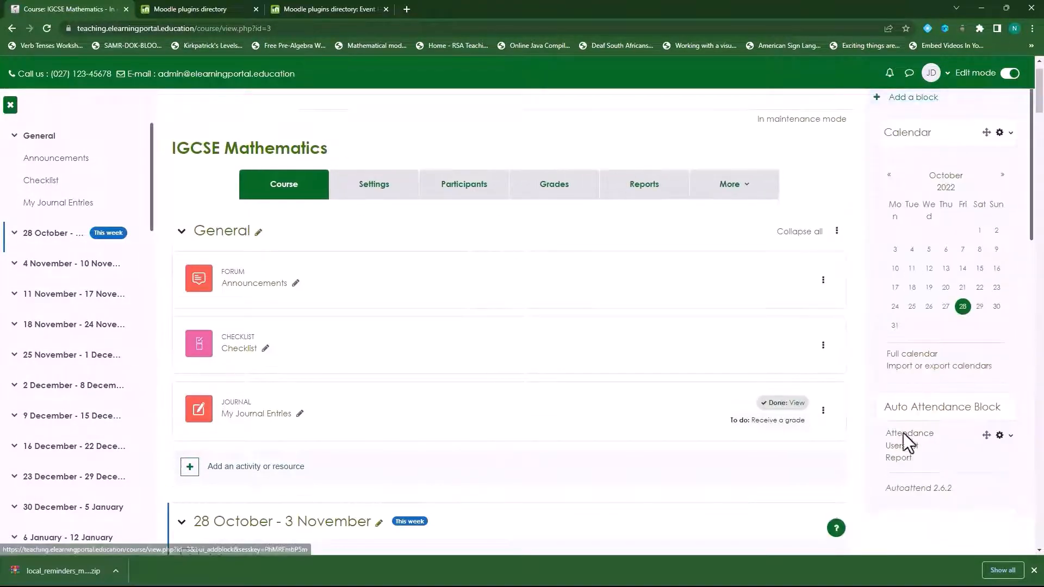
pyautogui.scroll(-8, 932, 378)
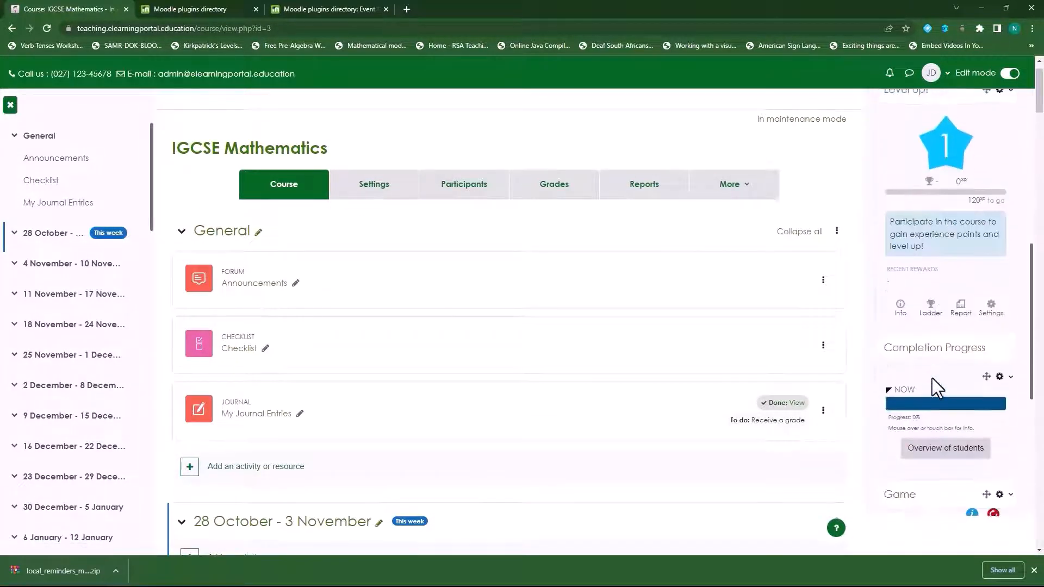
# Examine the copied blocks and weekly sections of the IGCSE Mathematics course, and hide its block drawer
pyautogui.scroll(-6, 932, 377)
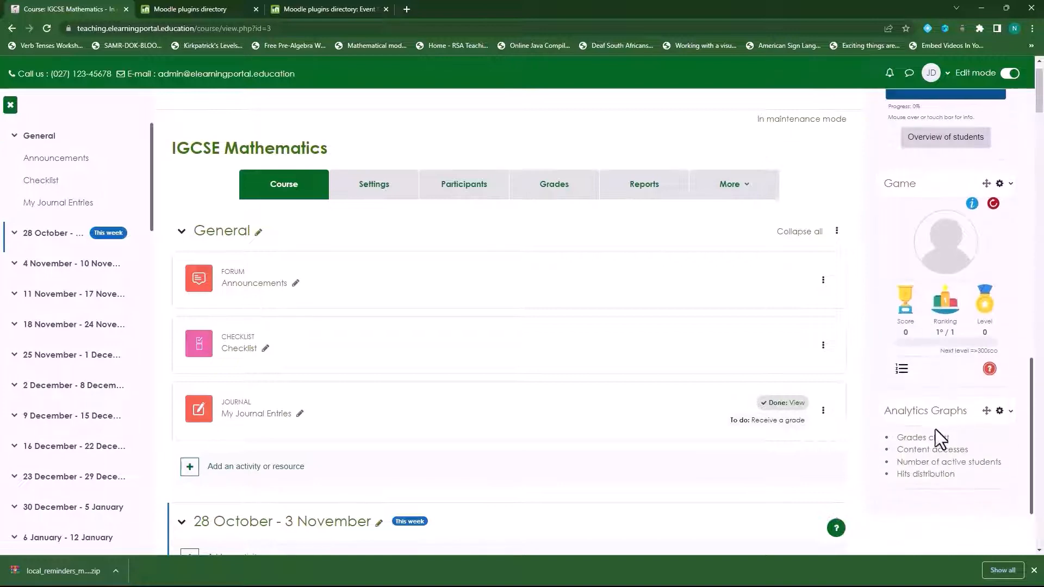
pyautogui.scroll(10, 940, 358)
pyautogui.scroll(-5, 571, 378)
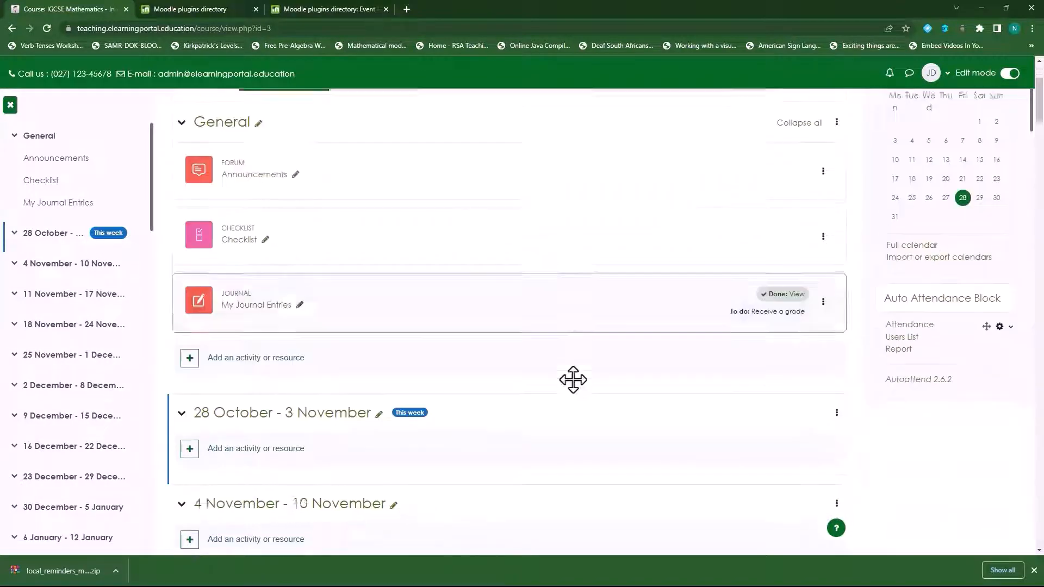
pyautogui.scroll(-9, 468, 438)
pyautogui.scroll(12, 467, 434)
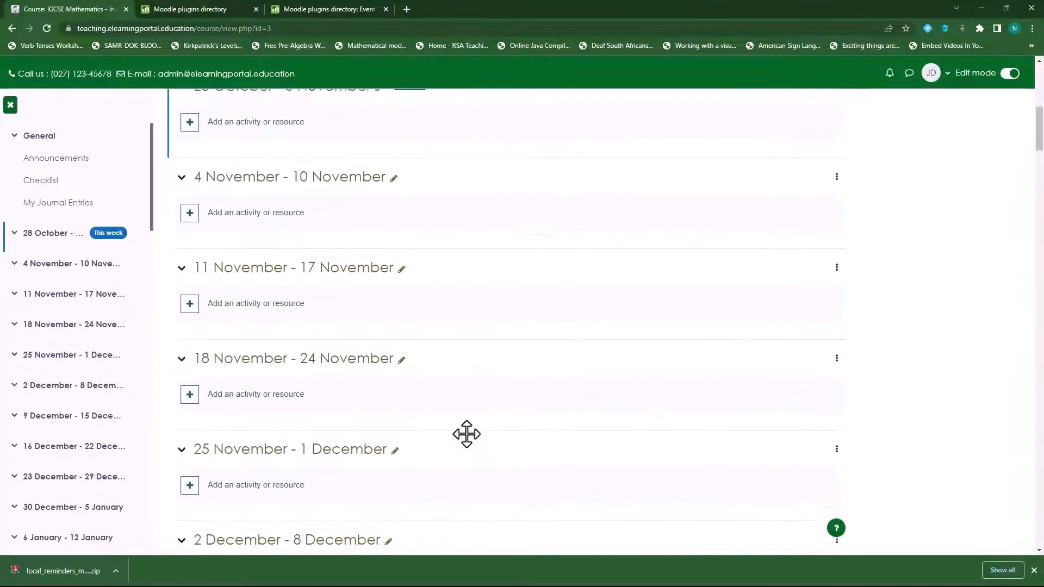
pyautogui.scroll(3, 466, 434)
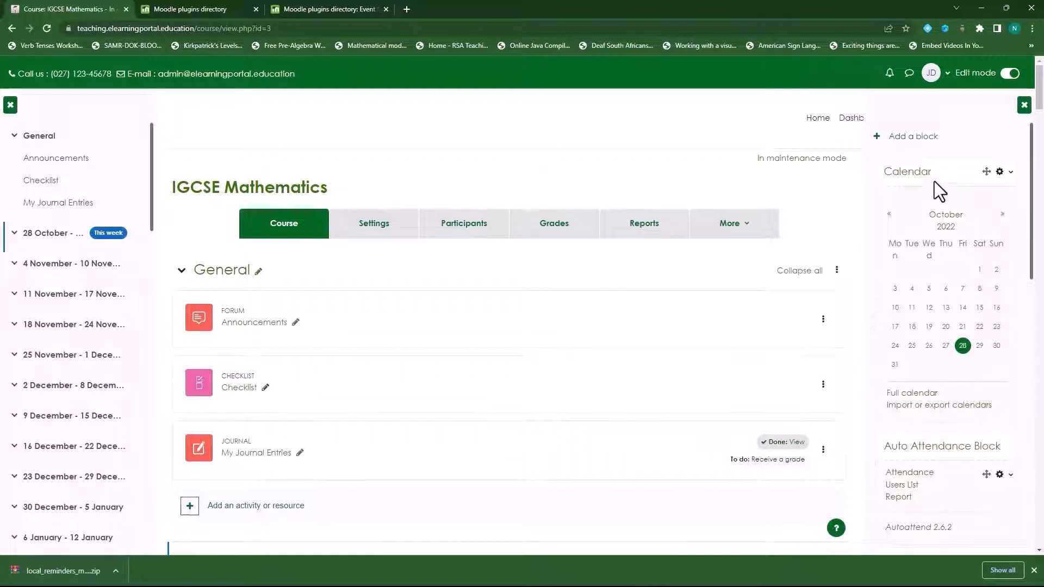
pyautogui.scroll(-8, 939, 459)
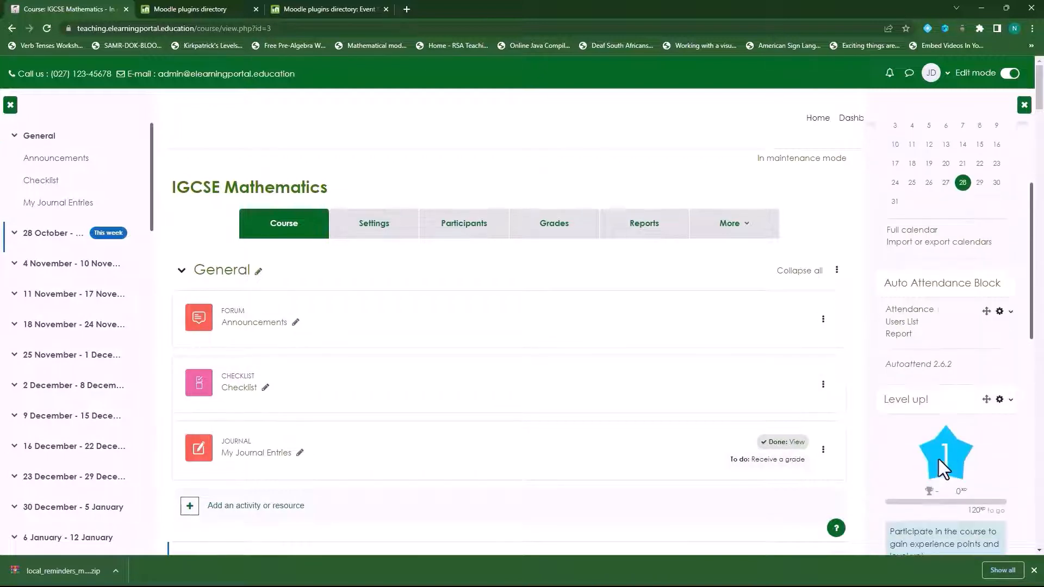
pyautogui.scroll(-5, 952, 360)
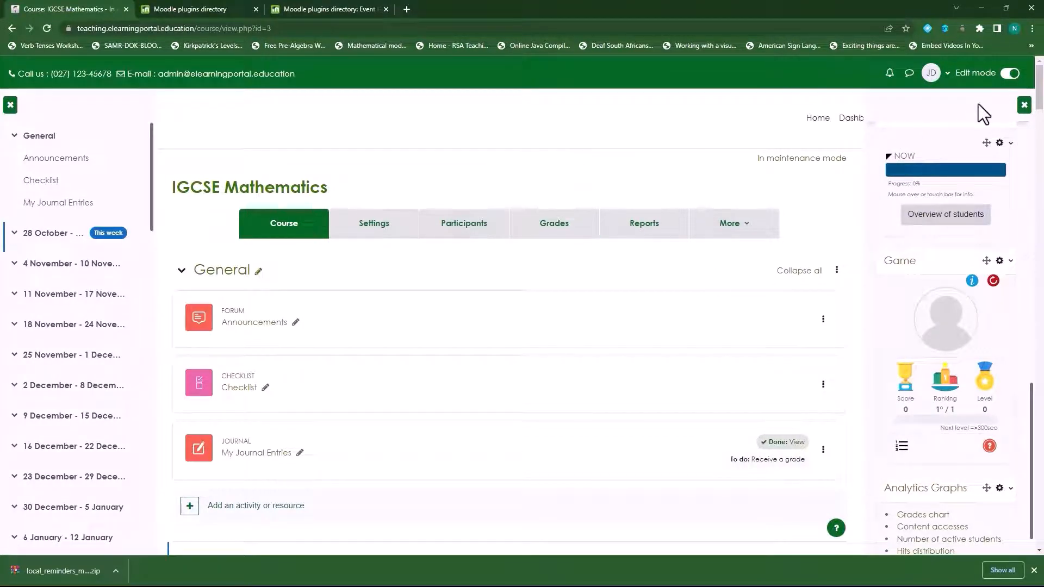
pyautogui.click(1025, 106)
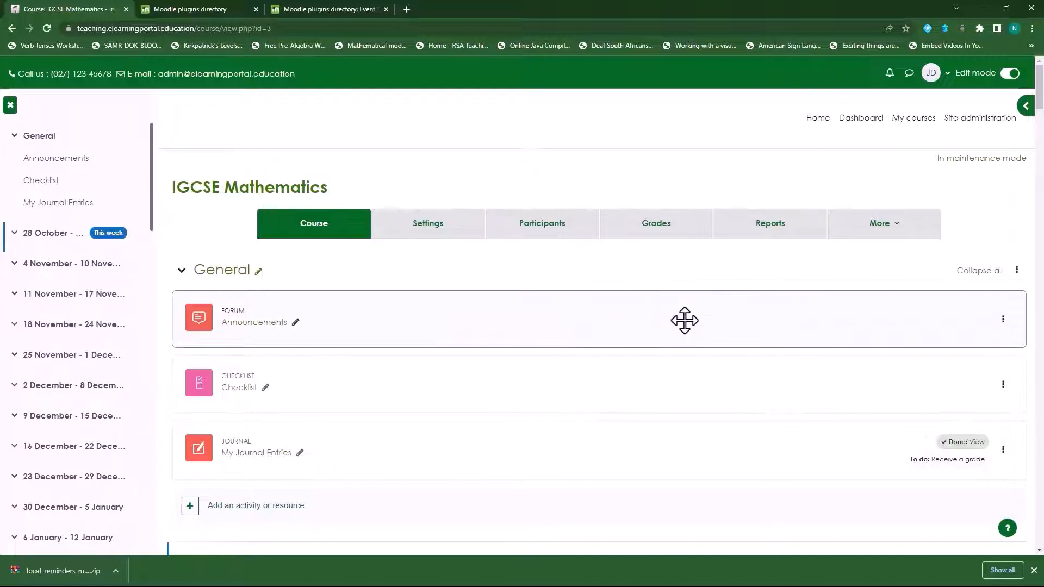
# Begin adding another course from template through course and category management, replacing Category 1 with IGCSE Level as its category
pyautogui.click(987, 130)
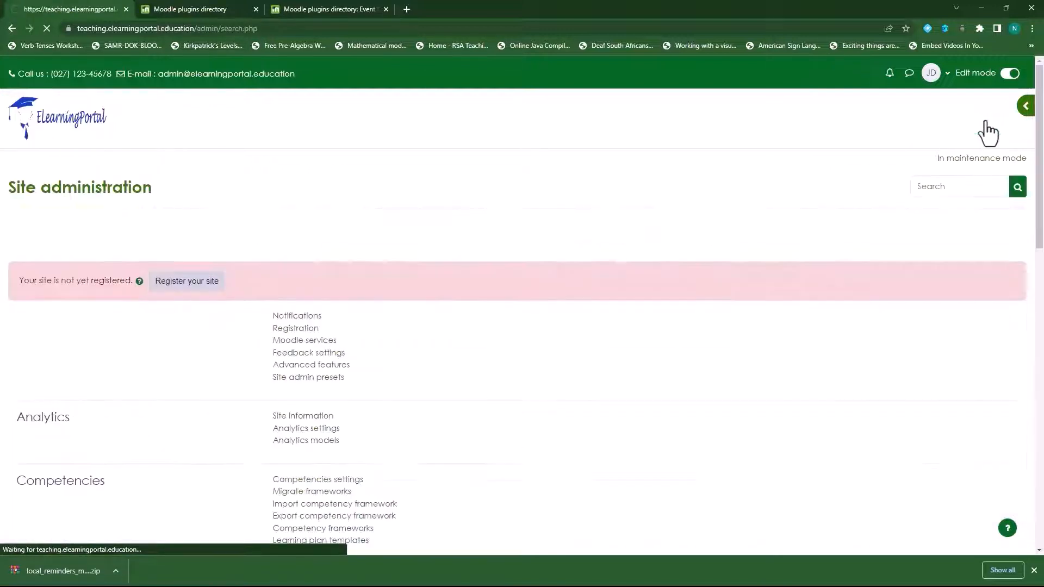
pyautogui.click(290, 239)
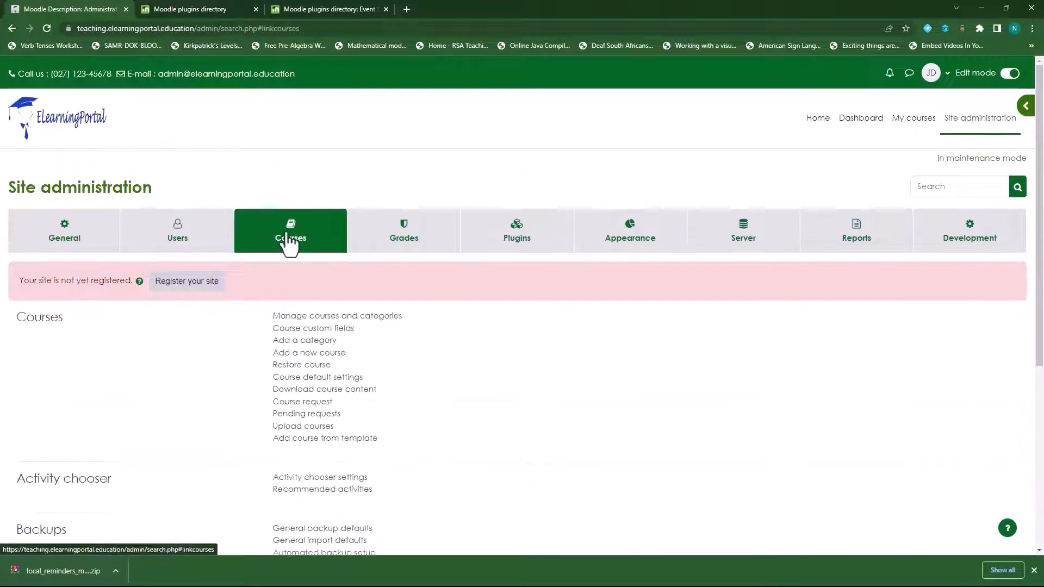
pyautogui.click(375, 317)
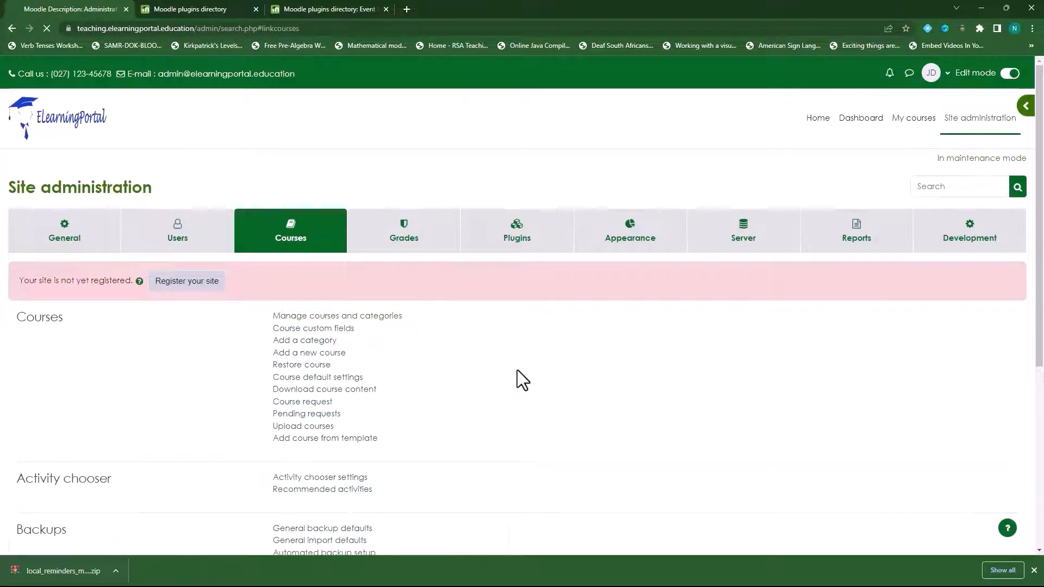
pyautogui.scroll(-2, 182, 442)
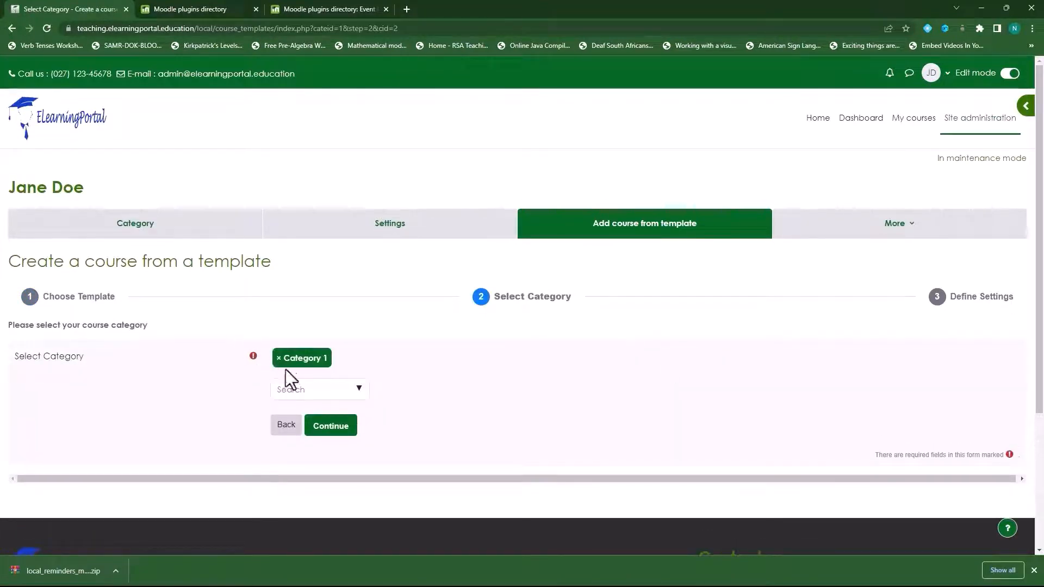
pyautogui.click(278, 359)
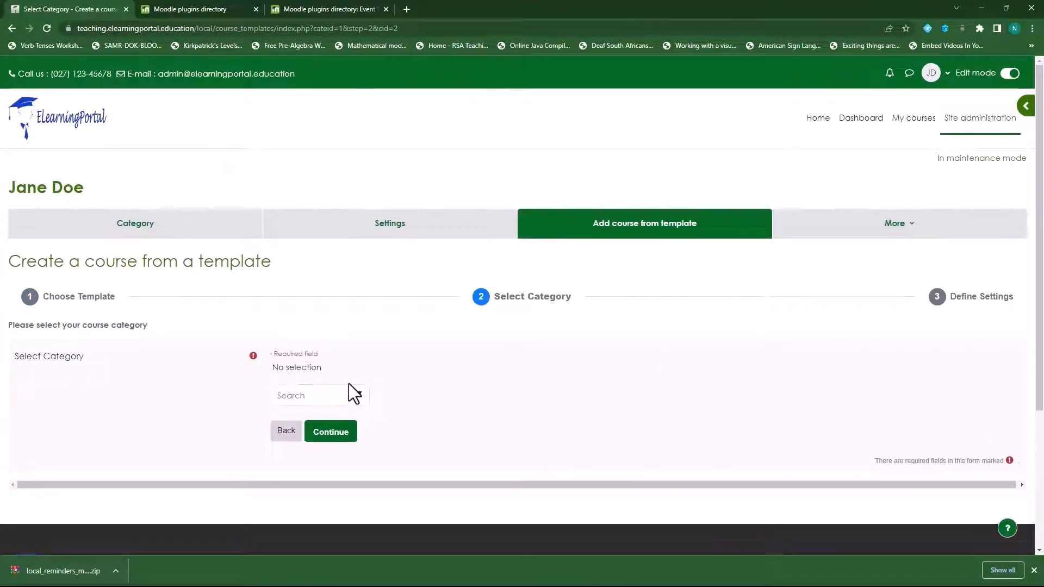
pyautogui.click(359, 395)
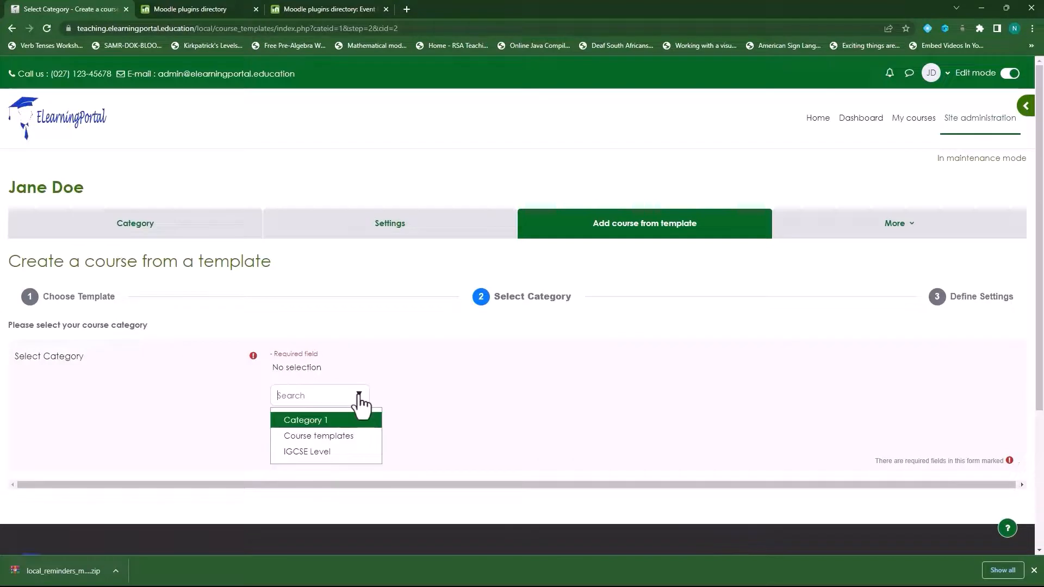
pyautogui.click(345, 452)
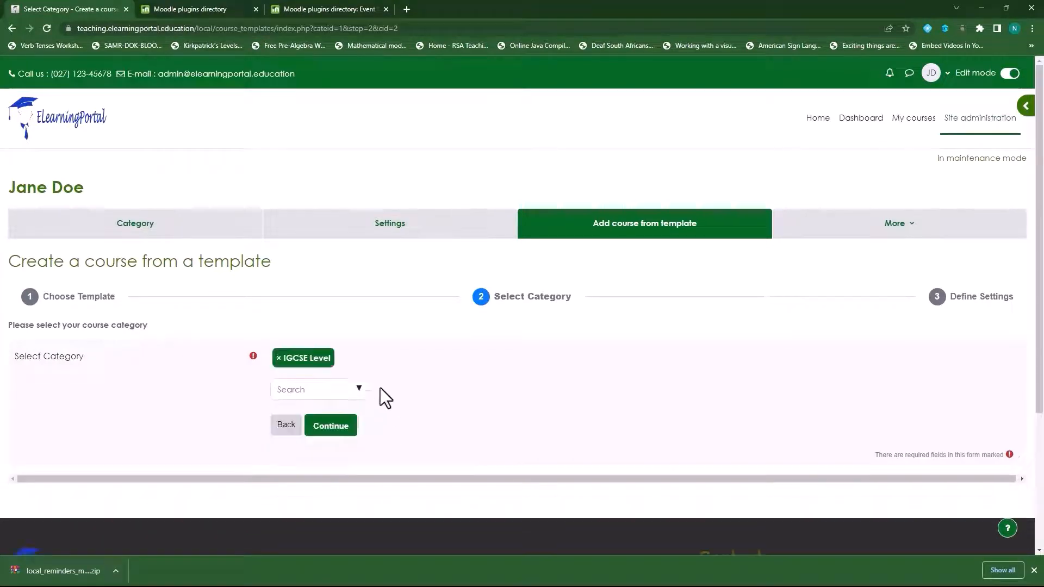
pyautogui.click(330, 429)
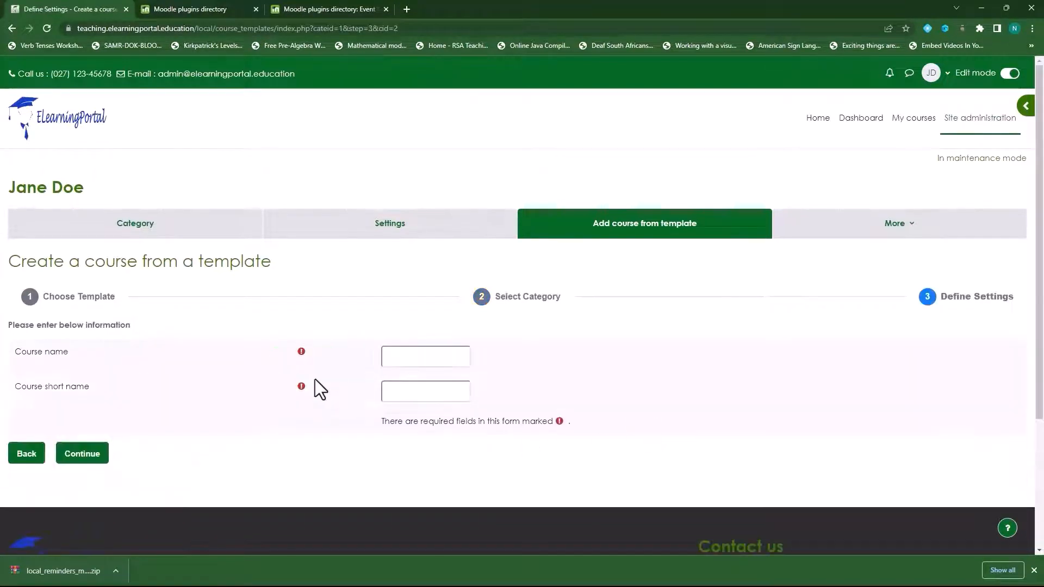
# Set both the course name and short name to IGCSE English and create the course from the template
pyautogui.click(419, 360)
pyautogui.moveTo(459, 357); pyautogui.dragTo(341, 356)
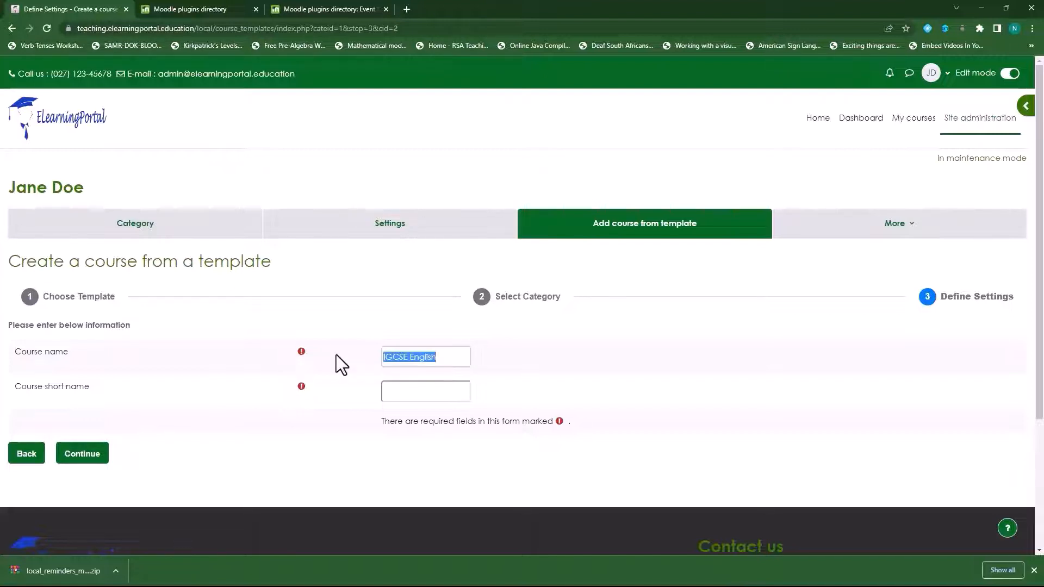
pyautogui.click(403, 391)
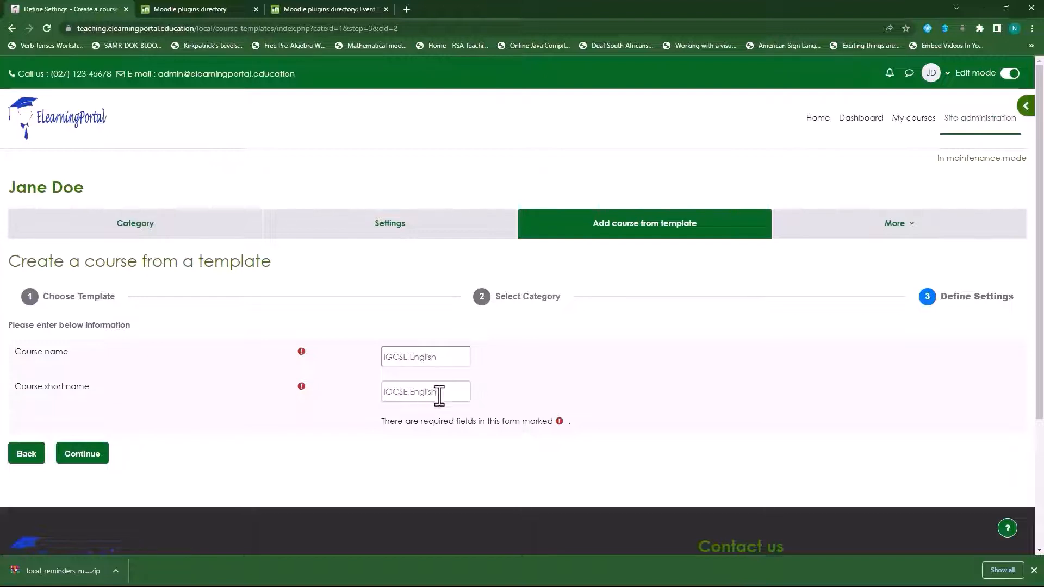
pyautogui.click(82, 453)
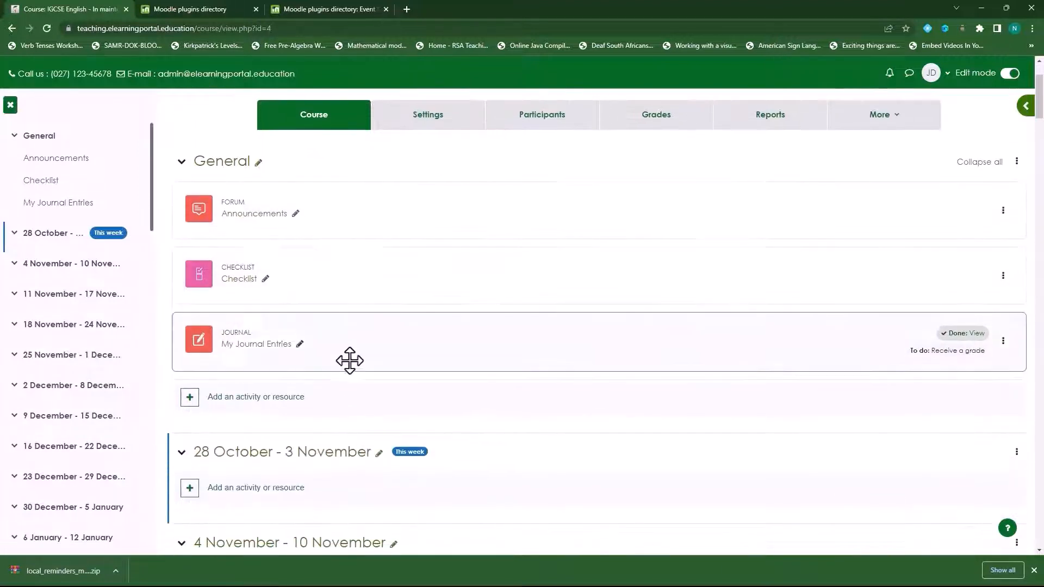
# Check the blocks and activities copied into the IGCSE English course, hiding the block drawer after viewing it
pyautogui.click(1025, 107)
pyautogui.scroll(-5, 949, 491)
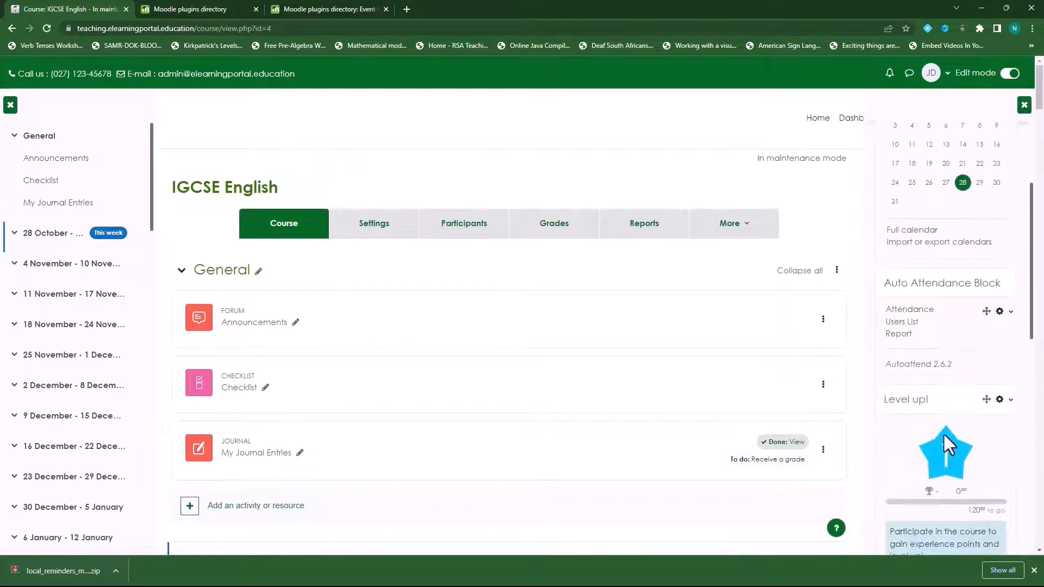
pyautogui.scroll(-5, 974, 416)
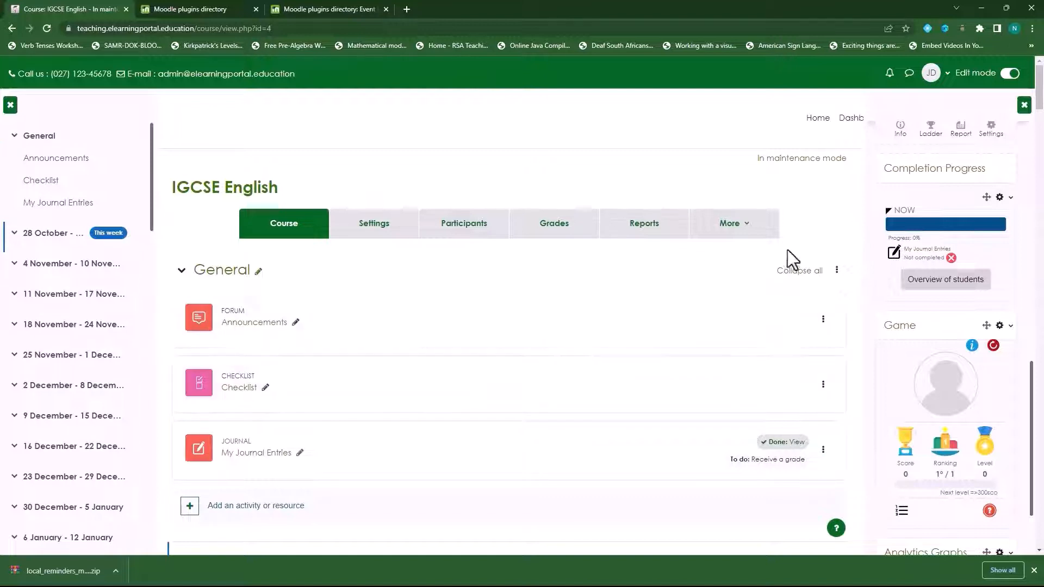
pyautogui.click(1024, 105)
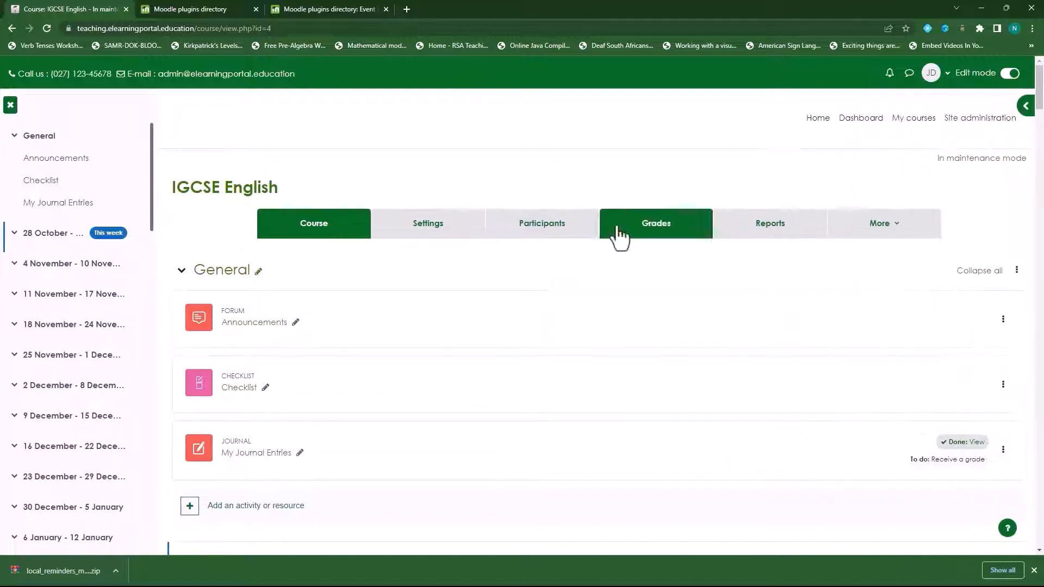
pyautogui.scroll(-2, 589, 427)
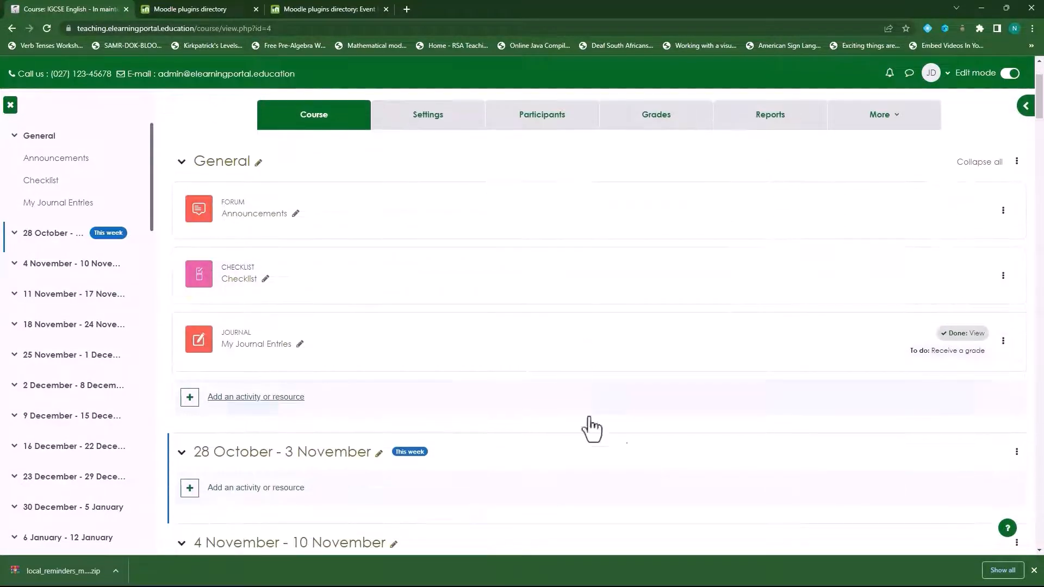
pyautogui.scroll(3, 634, 413)
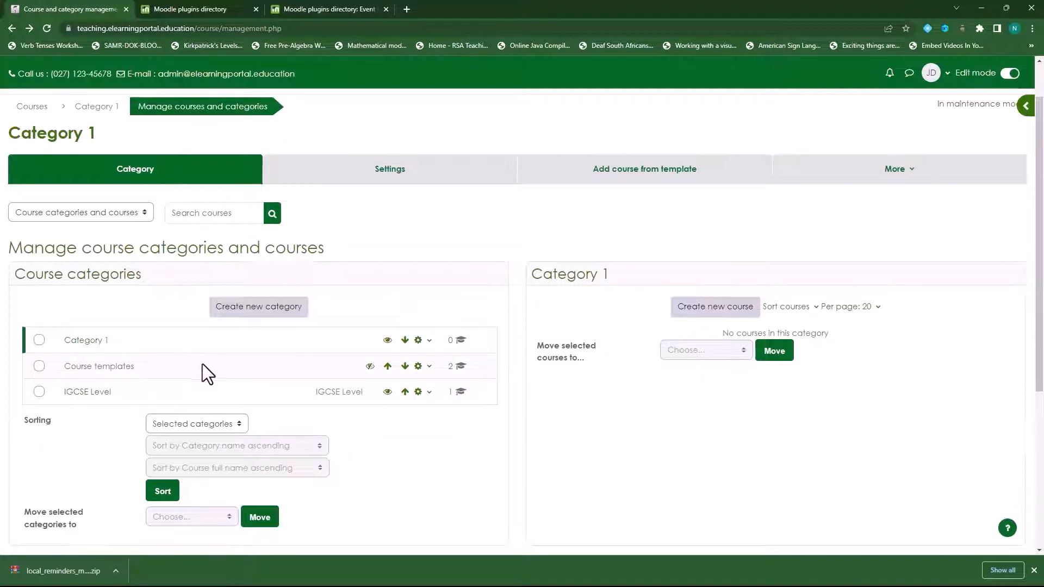
# Move the IGCSE Mathematics course from the Course templates category into the IGCSE Level category
pyautogui.click(111, 370)
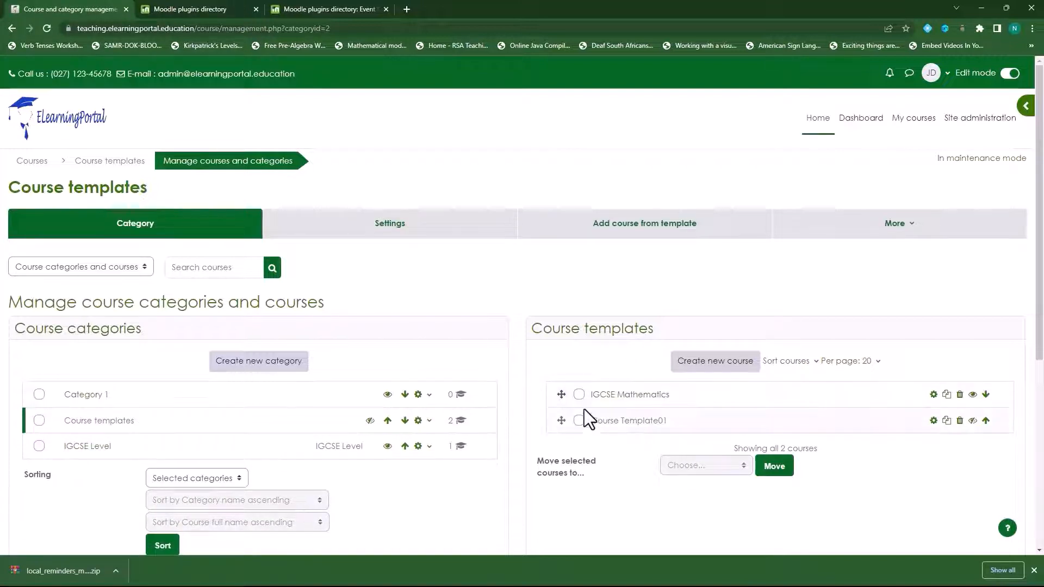
pyautogui.click(579, 395)
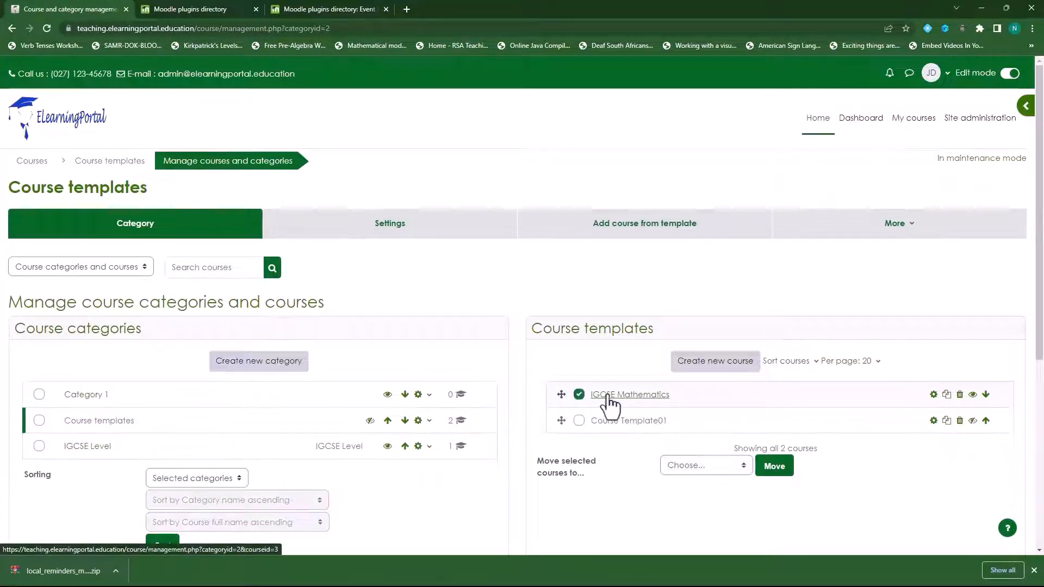
pyautogui.click(579, 394)
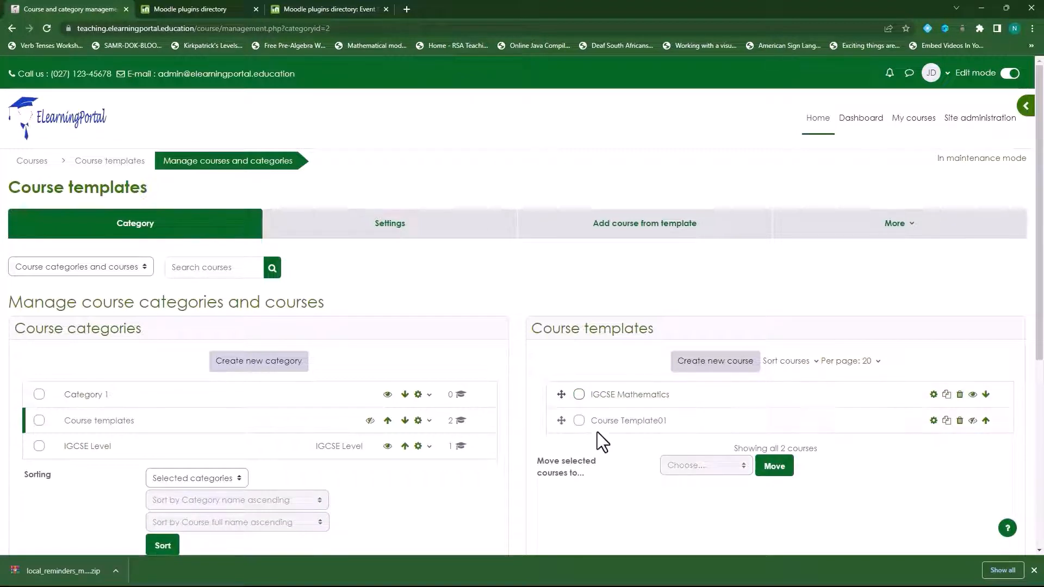
pyautogui.click(579, 394)
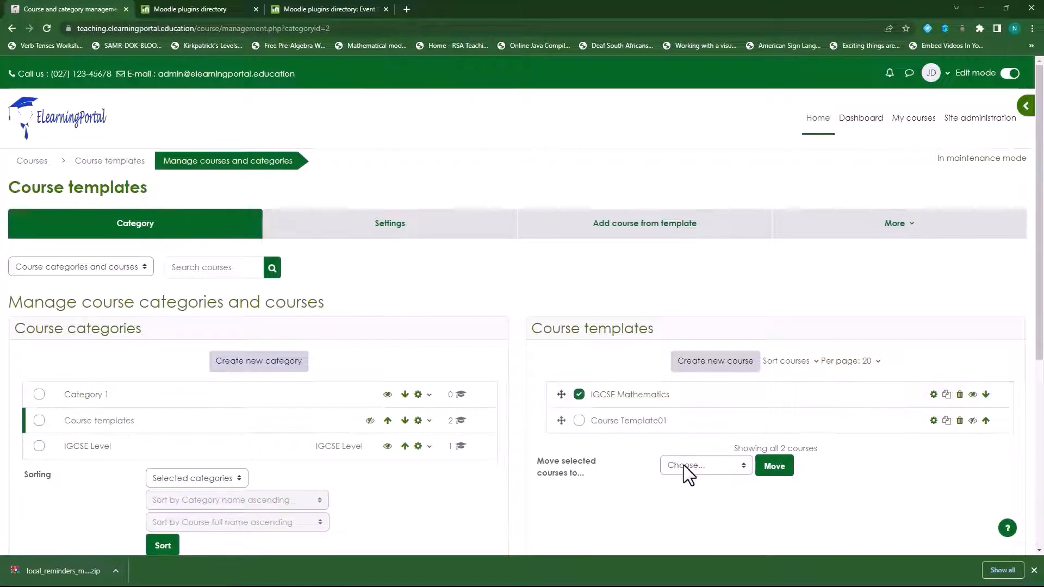
pyautogui.click(721, 466)
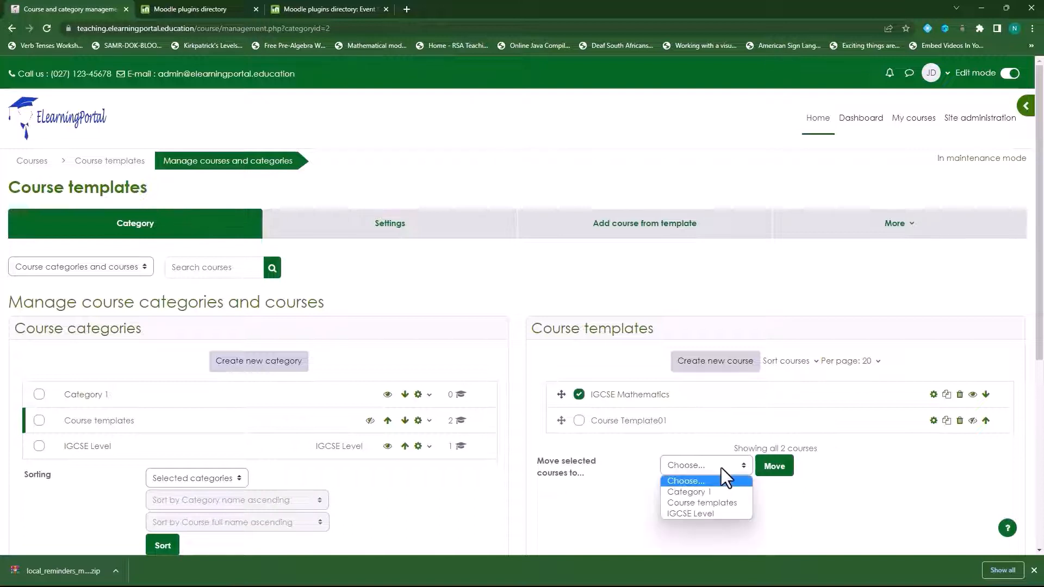
pyautogui.click(710, 514)
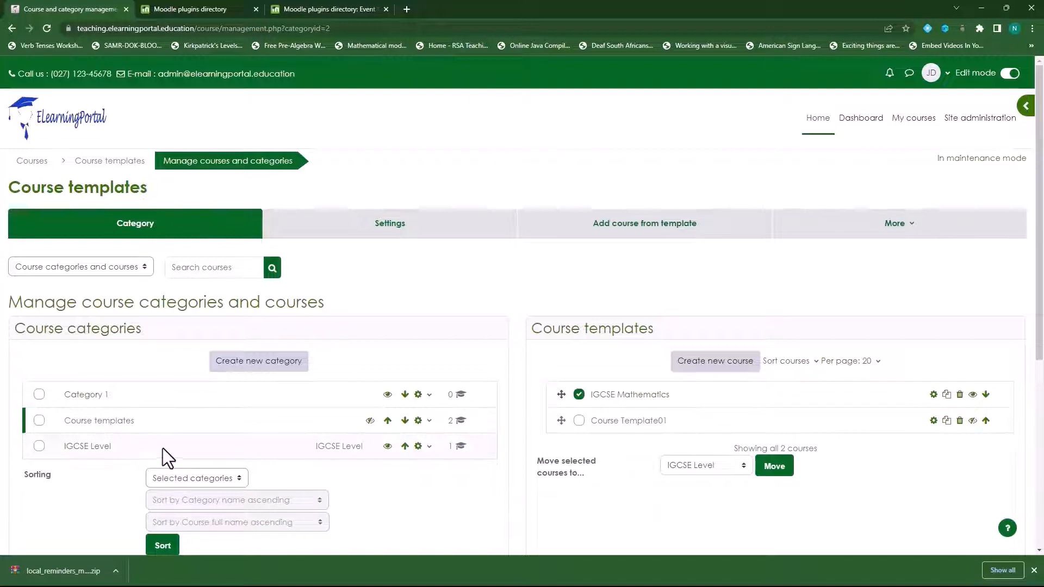
pyautogui.click(774, 479)
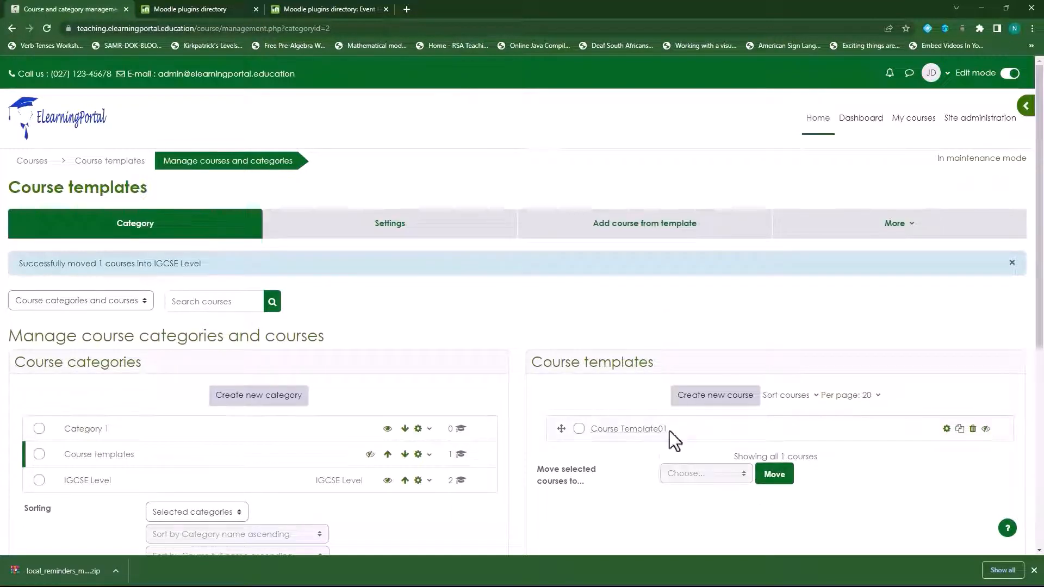
# View the courses in the IGCSE Level category, and view the Course Template01 course with its block drawer hidden
pyautogui.scroll(-2, 181, 430)
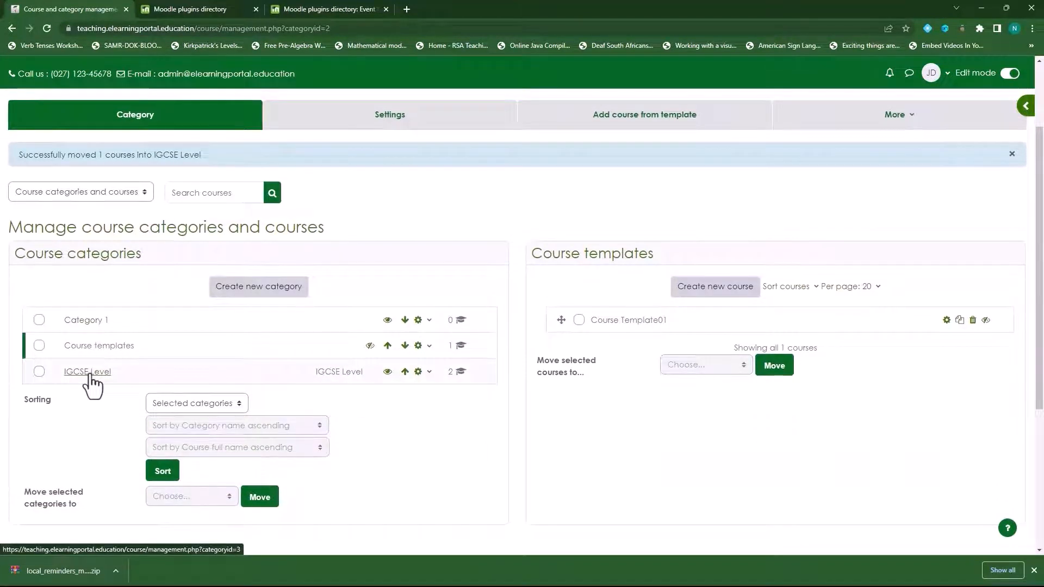
pyautogui.click(88, 374)
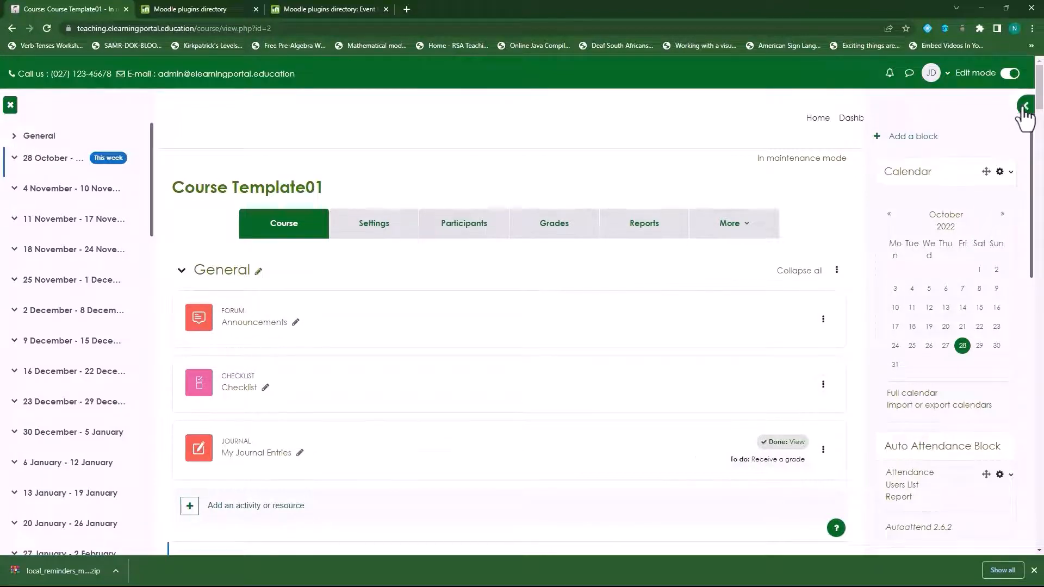
pyautogui.click(1026, 106)
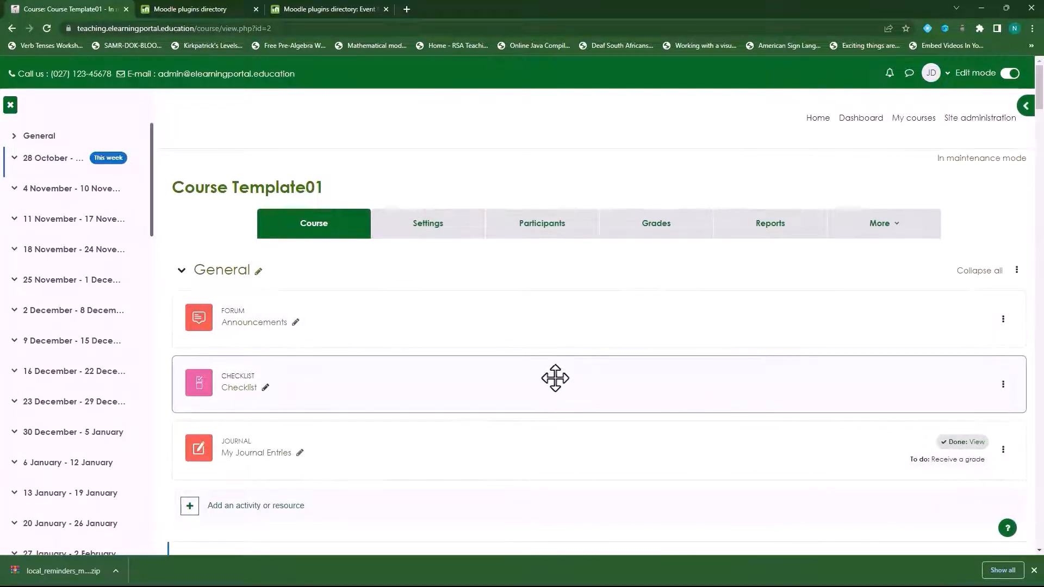